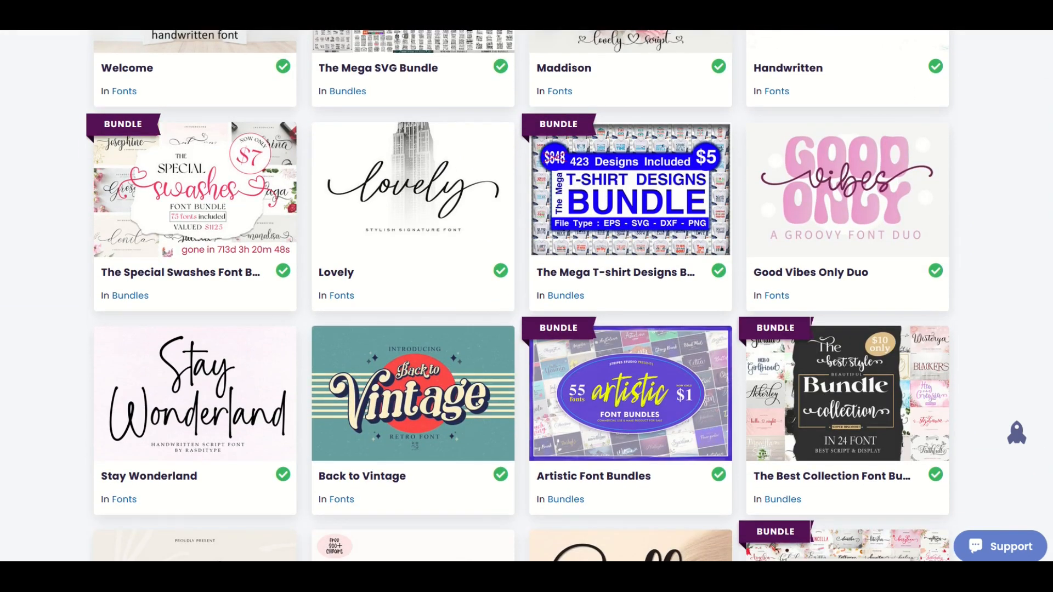
# Browse the catalogue of fonts and bundles, examining the script, retro and display styles on offer.
pyautogui.scroll(-2, 526, 296)
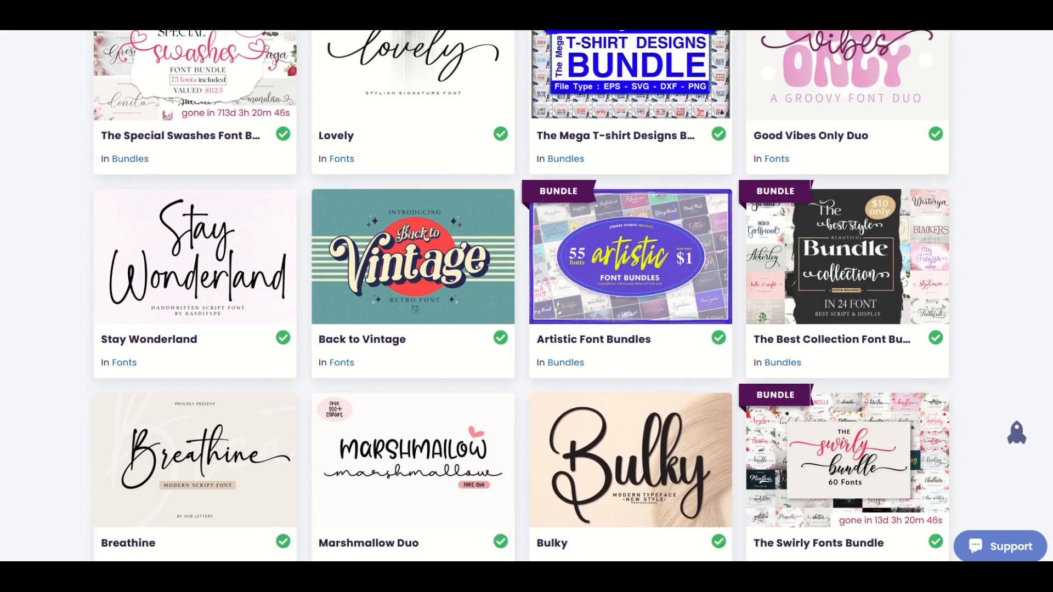
pyautogui.scroll(-3, 526, 296)
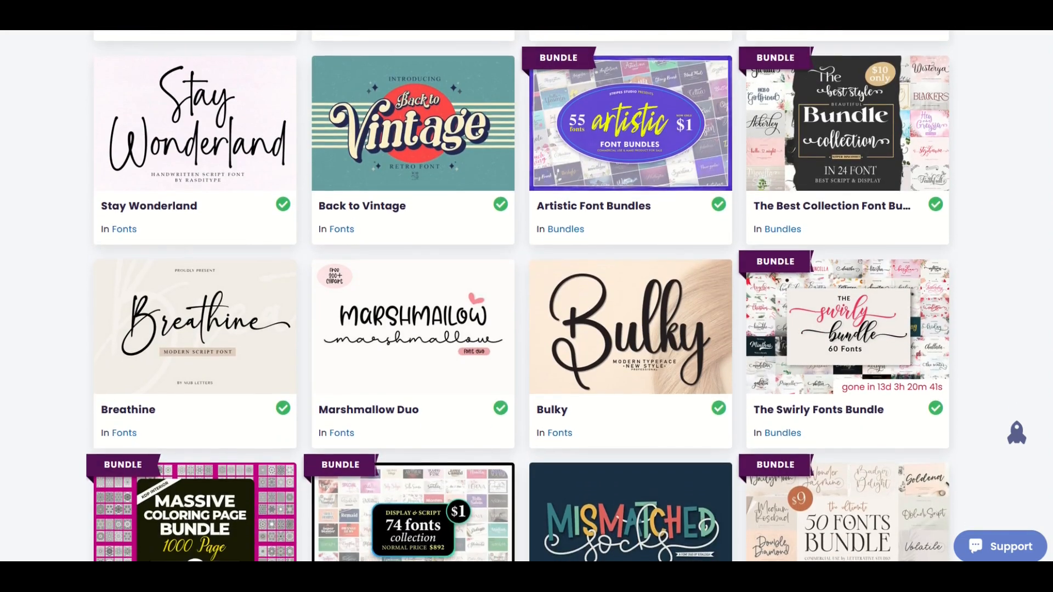
pyautogui.scroll(-1, 526, 296)
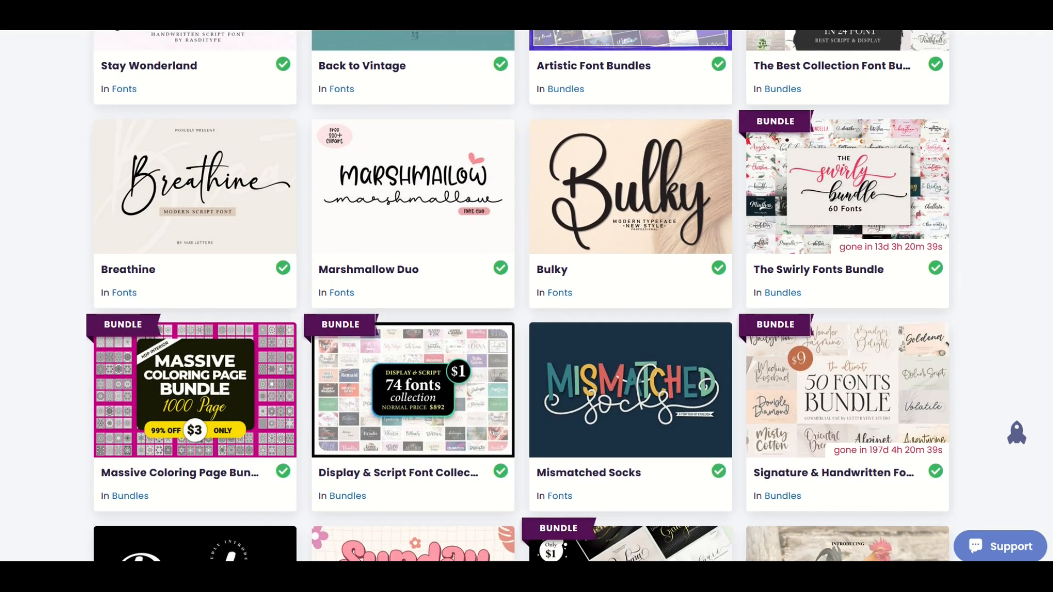
pyautogui.scroll(-2, 519, 303)
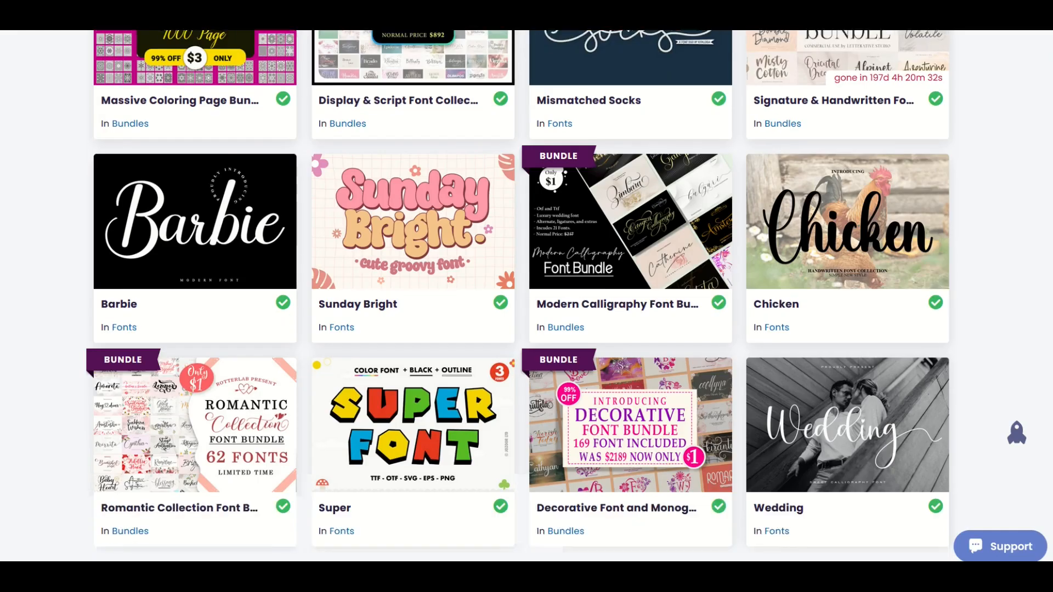
pyautogui.scroll(-5, 519, 296)
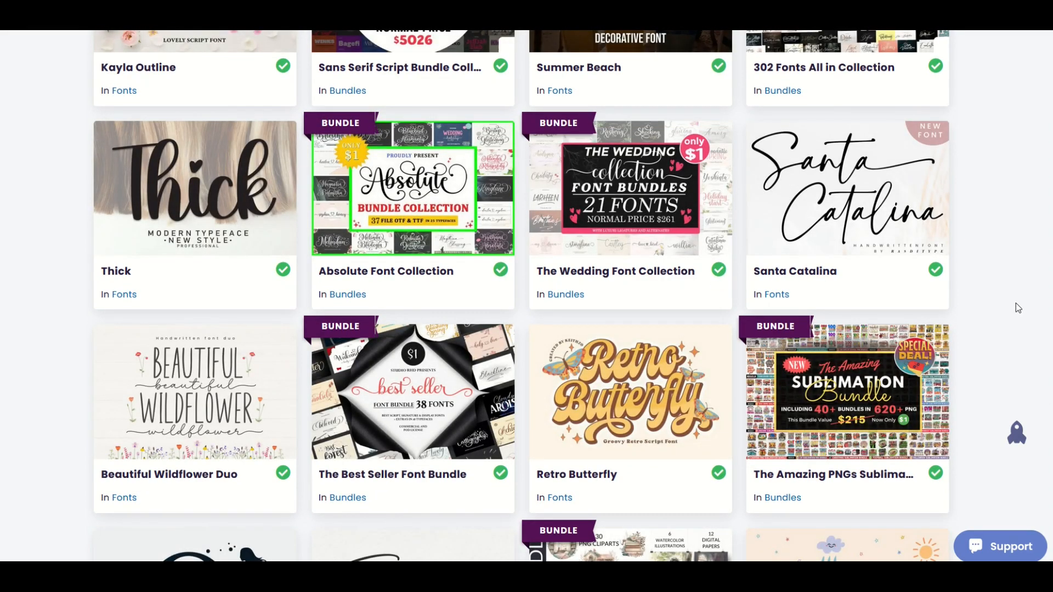
pyautogui.scroll(-4, 1015, 302)
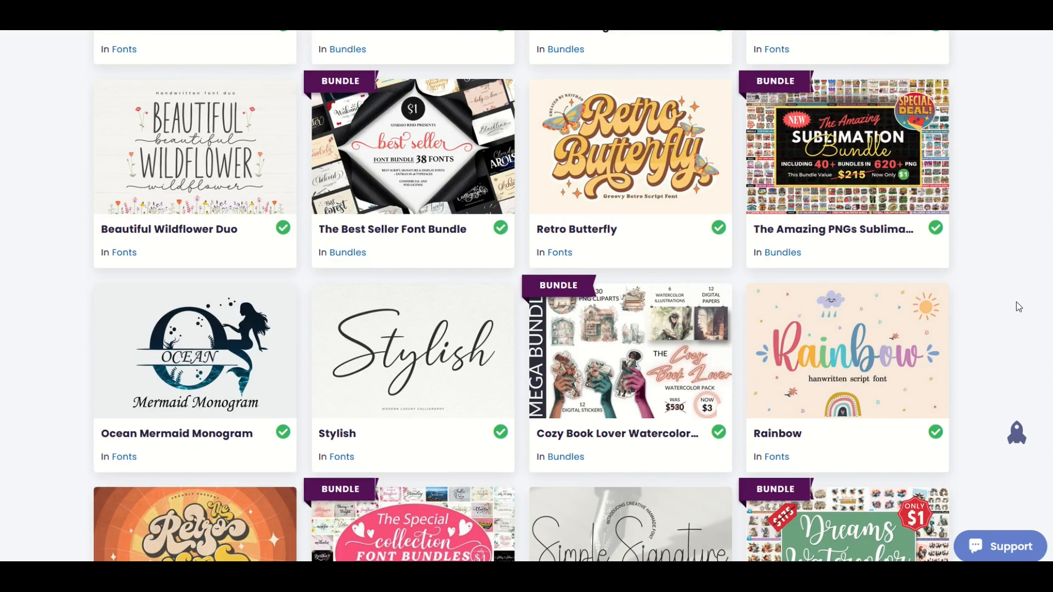
pyautogui.scroll(-1, 1015, 303)
pyautogui.scroll(-1, 1015, 303)
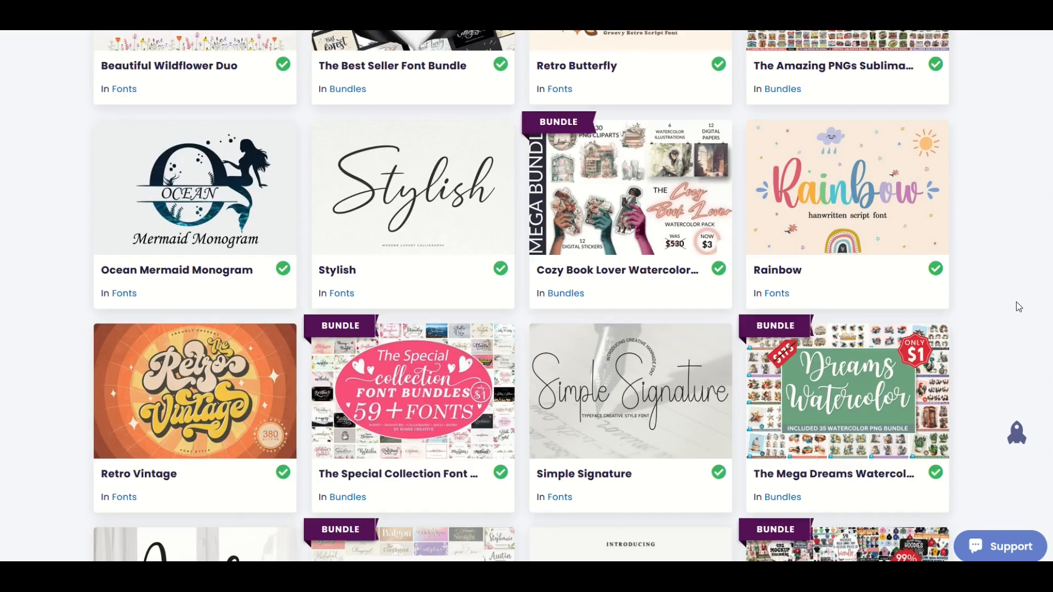
pyautogui.scroll(-1, 1016, 304)
pyautogui.scroll(-1, 1003, 307)
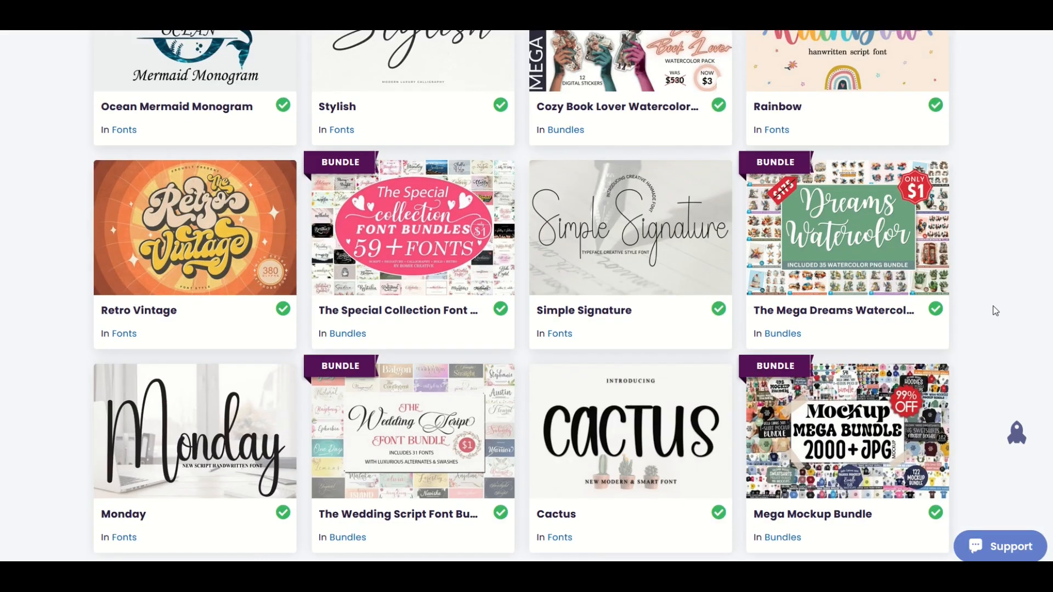
pyautogui.scroll(-2, 1044, 308)
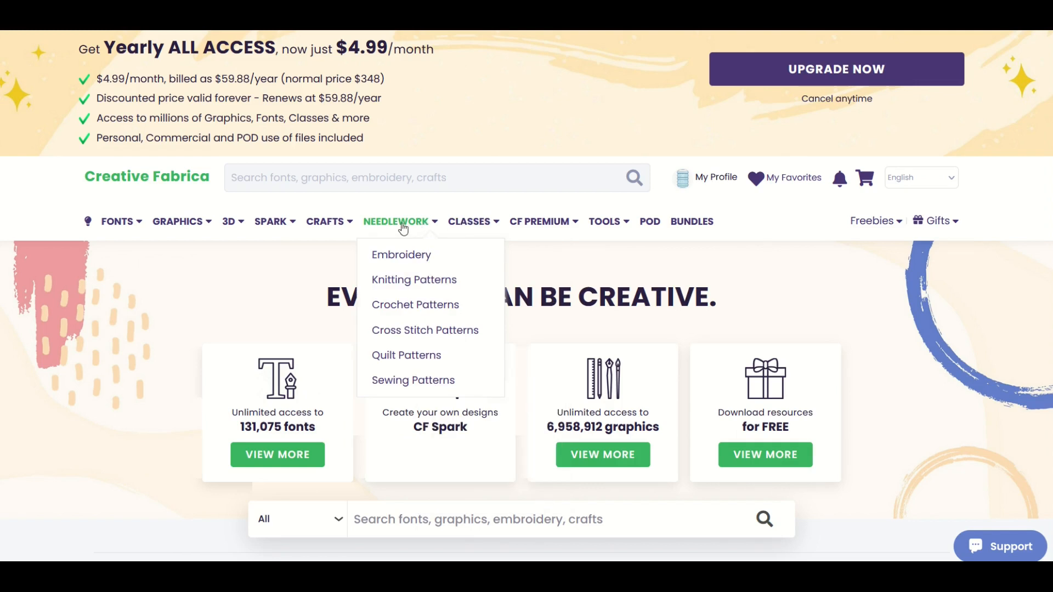
# Open the black Arrows graphic pack by AW DIGITAL DESIGN from the "arrows" results and review its product page.
pyautogui.moveTo(328, 230)
pyautogui.moveTo(173, 225)
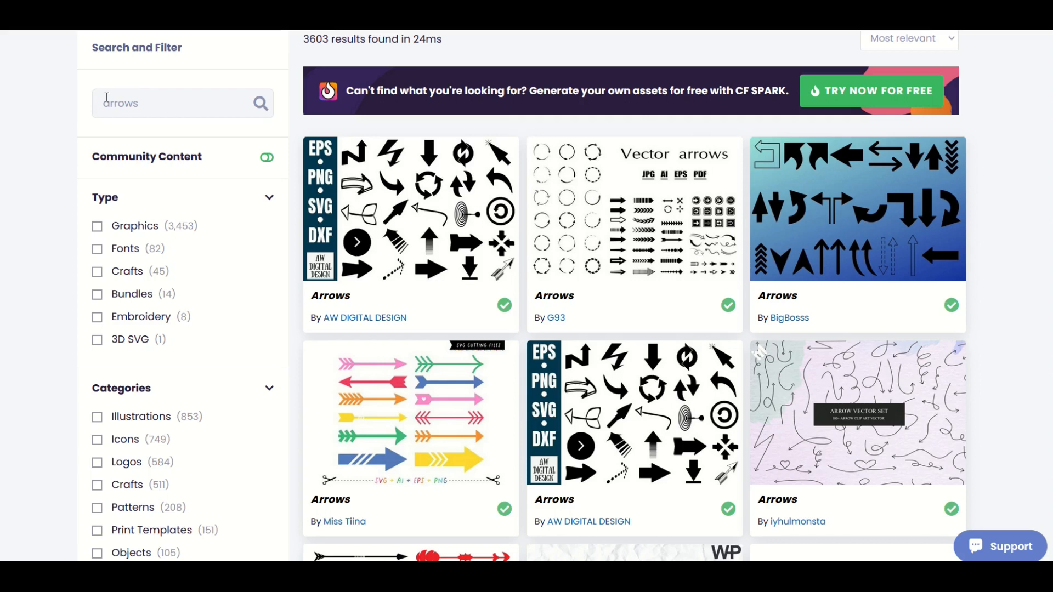
pyautogui.scroll(-2, 691, 315)
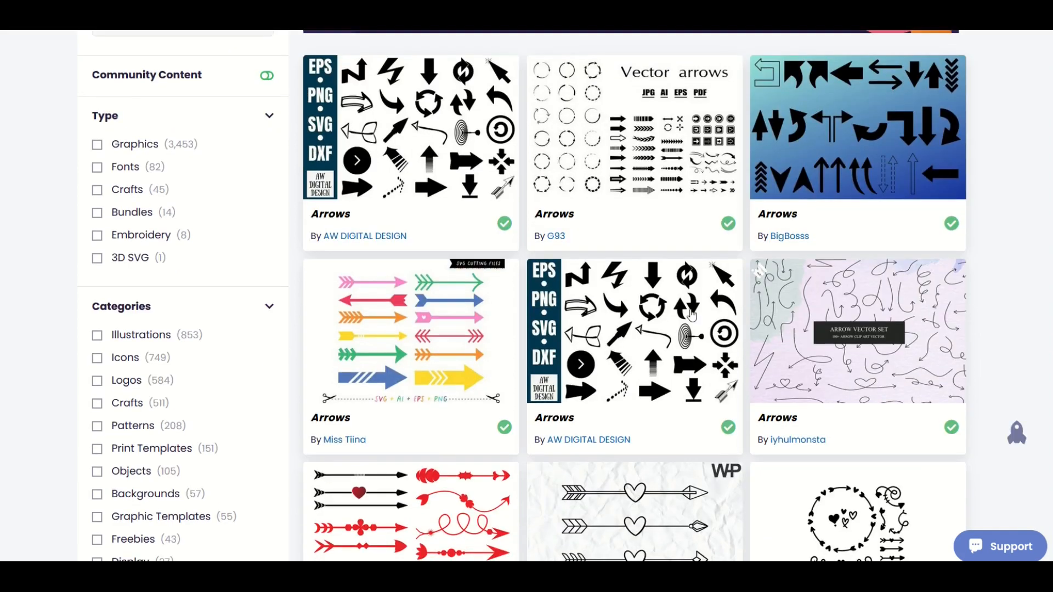
pyautogui.click(644, 333)
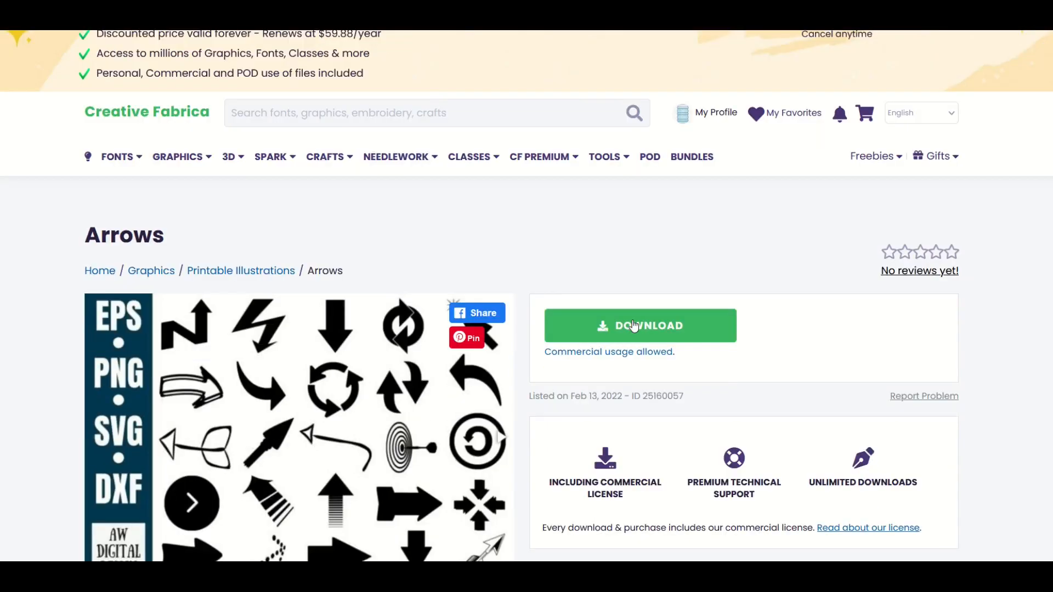
pyautogui.scroll(-2, 634, 326)
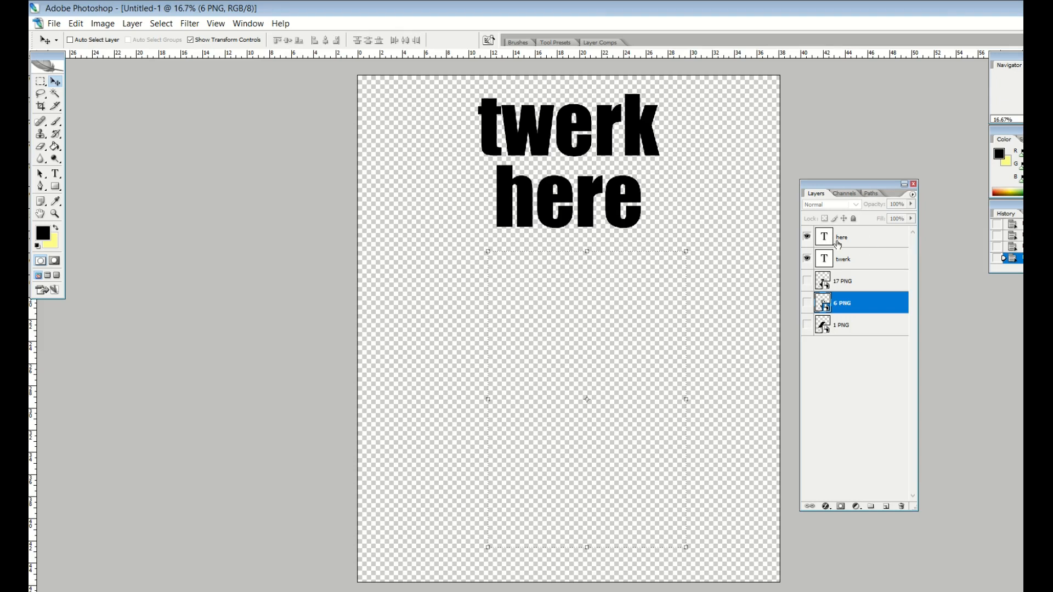
# In Photoshop, compare the 17 PNG, 6 PNG and 1 PNG arrow layers beneath the "twerk here" text by showing one at a time.
pyautogui.click(807, 281)
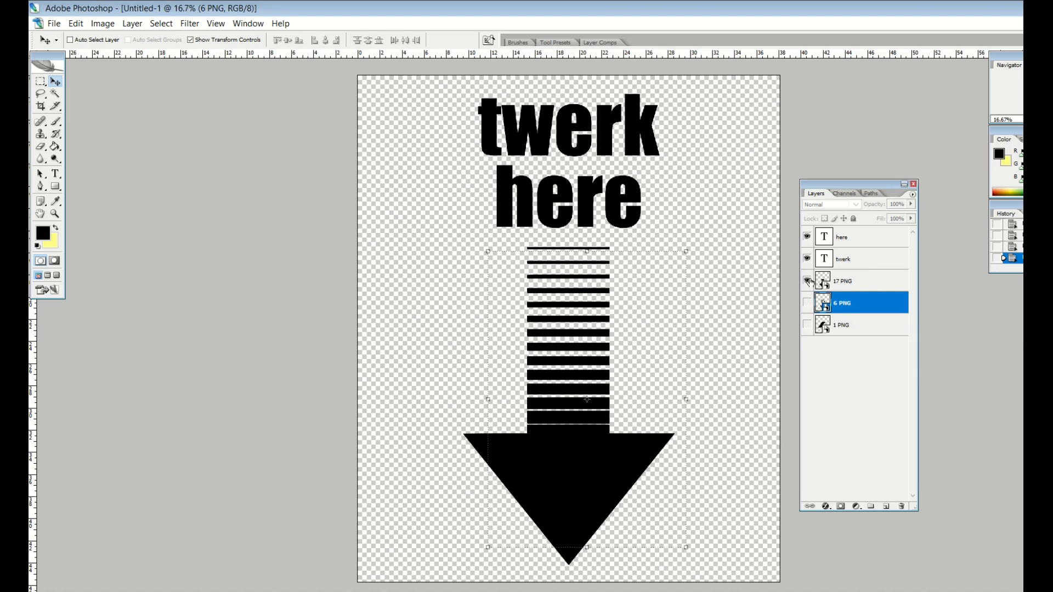
pyautogui.click(808, 281)
pyautogui.click(807, 303)
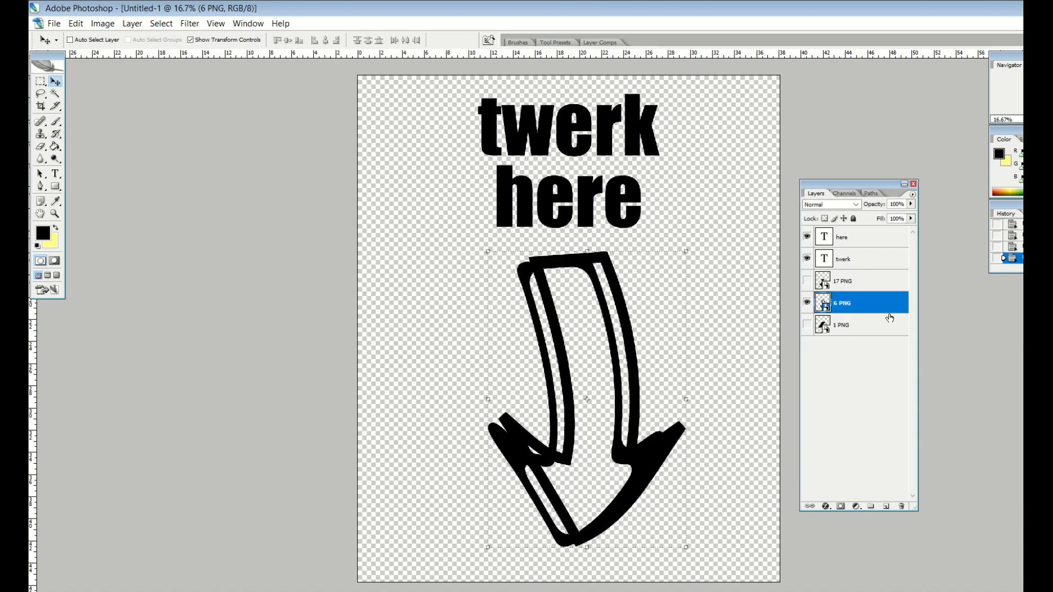
pyautogui.click(807, 303)
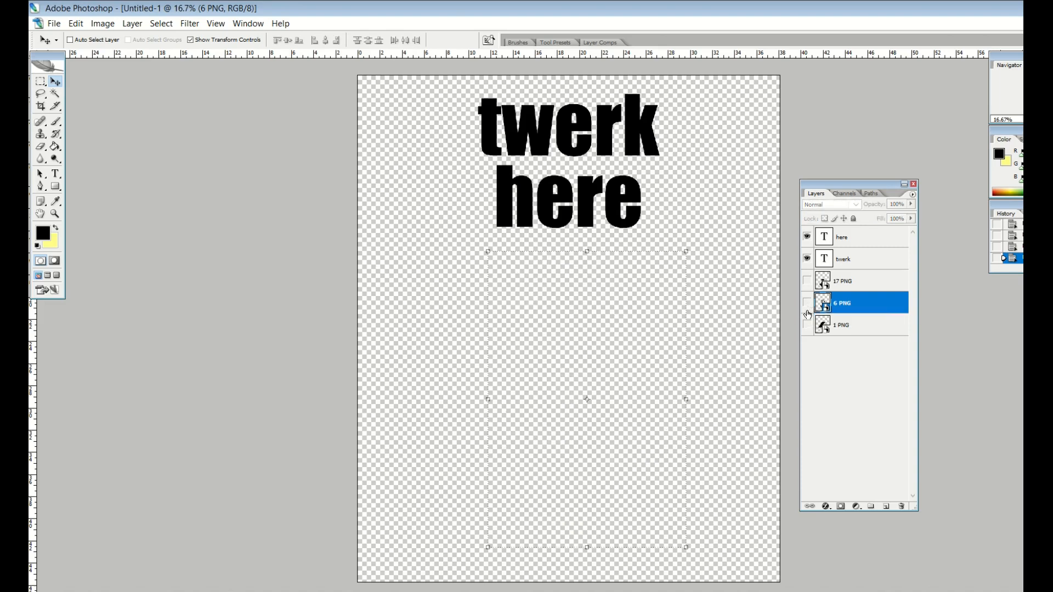
pyautogui.click(807, 324)
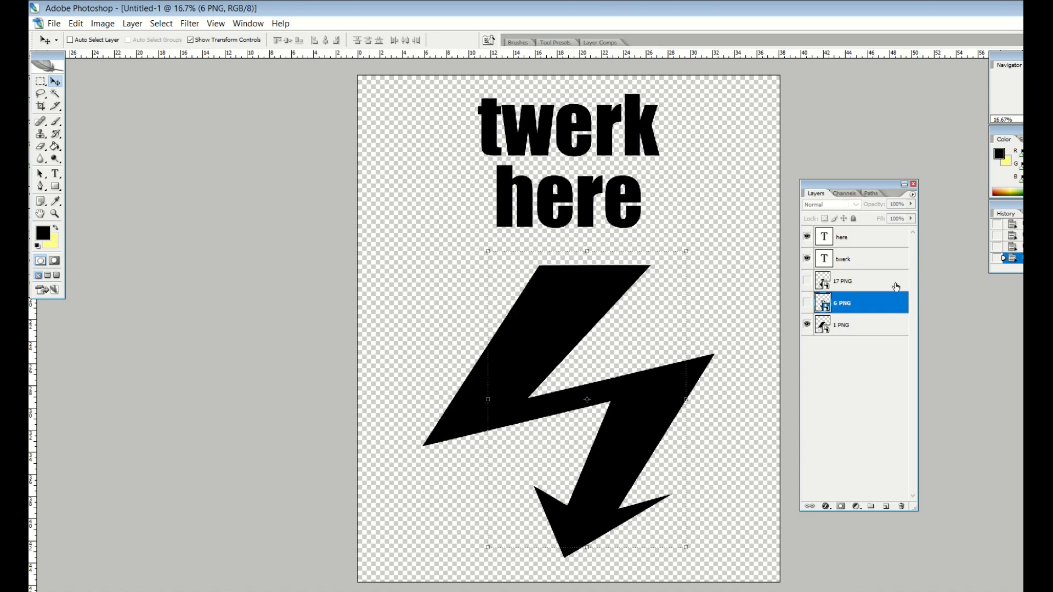
pyautogui.click(806, 281)
pyautogui.click(807, 324)
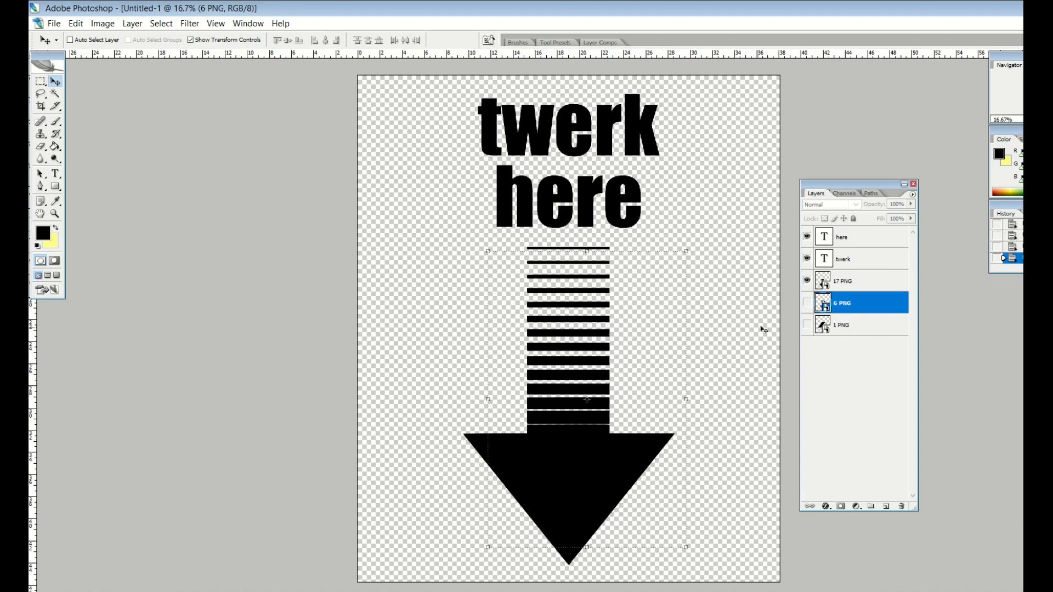
pyautogui.click(807, 325)
pyautogui.click(806, 281)
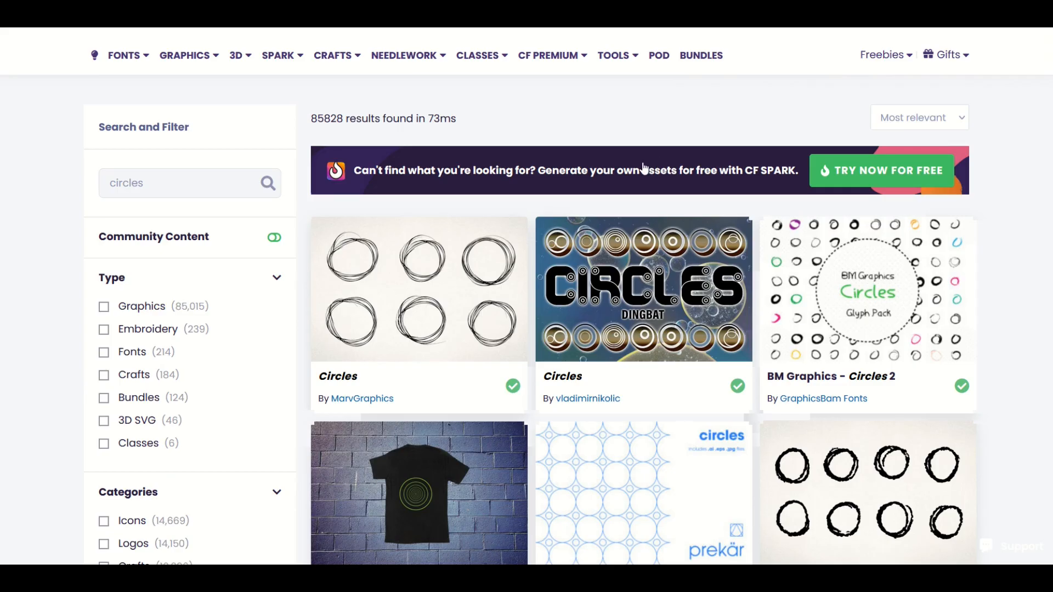
# On Creative Fabrica, browse the "circles" results and open the scribbled Circles pack by MarvGraphics to review its designs.
pyautogui.scroll(-5, 644, 169)
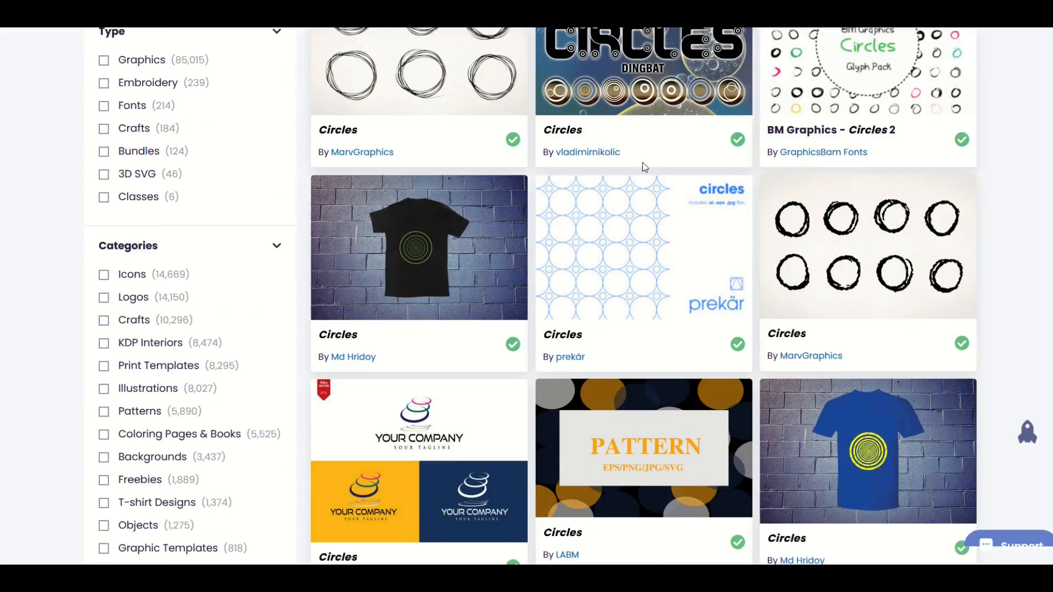
pyautogui.scroll(-8, 644, 169)
pyautogui.scroll(-10, 645, 168)
pyautogui.scroll(-9, 644, 168)
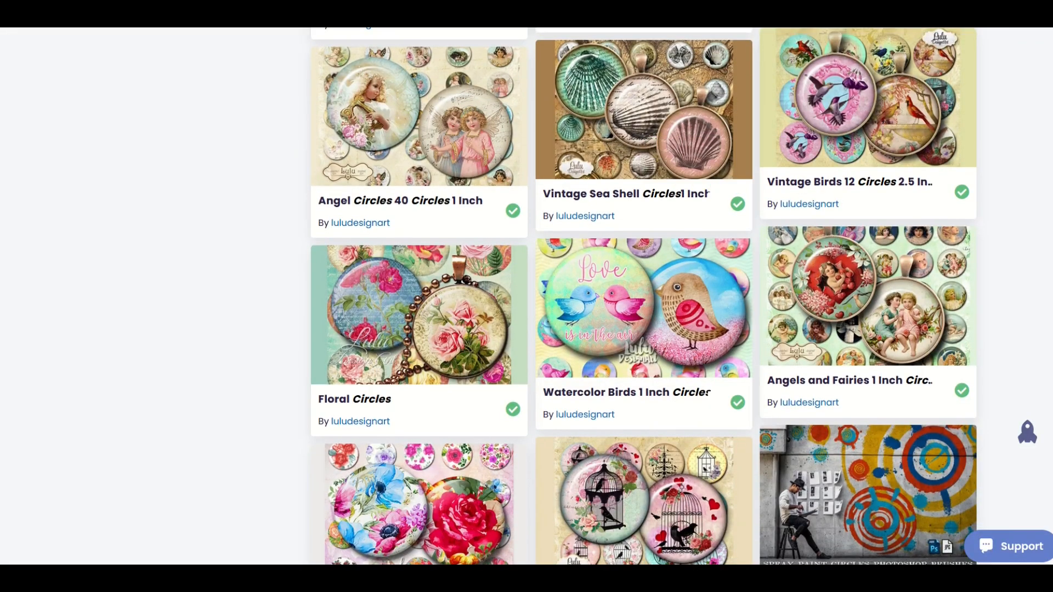
pyautogui.scroll(20, 378, 175)
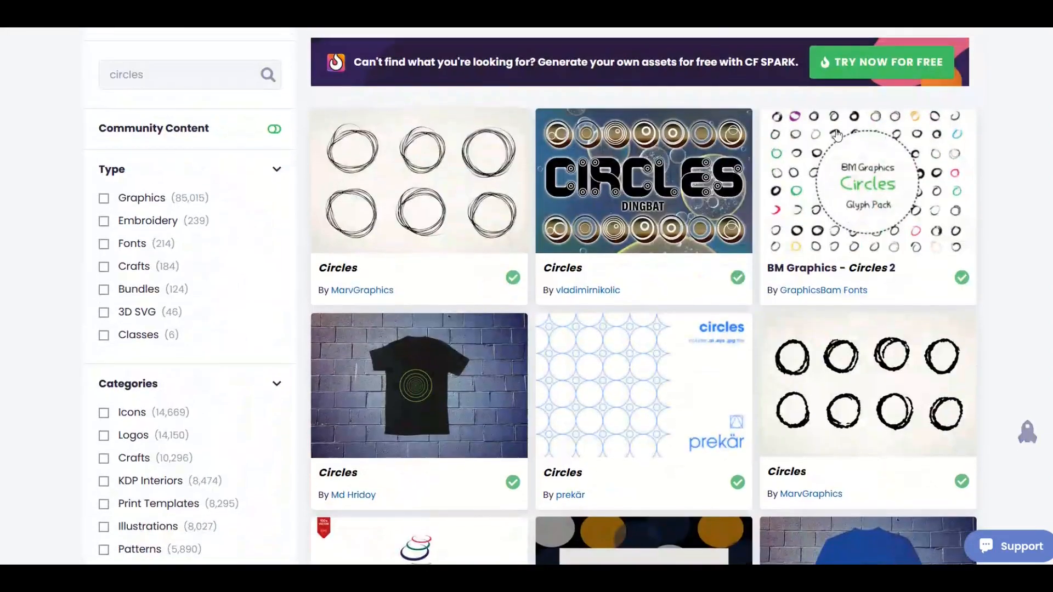
pyautogui.click(378, 205)
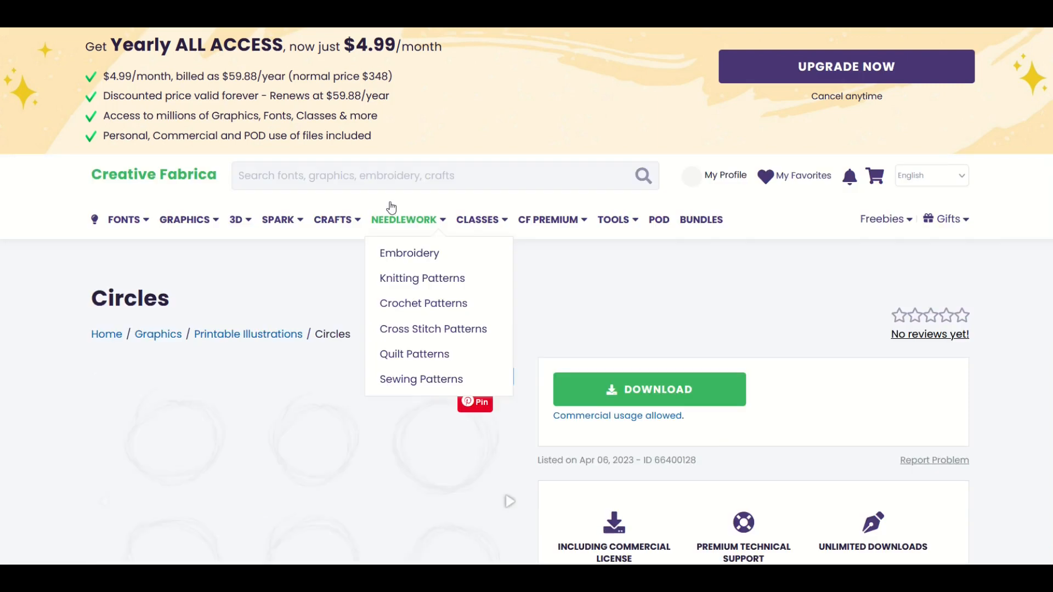
pyautogui.scroll(-1, 636, 269)
pyautogui.scroll(-2, 638, 268)
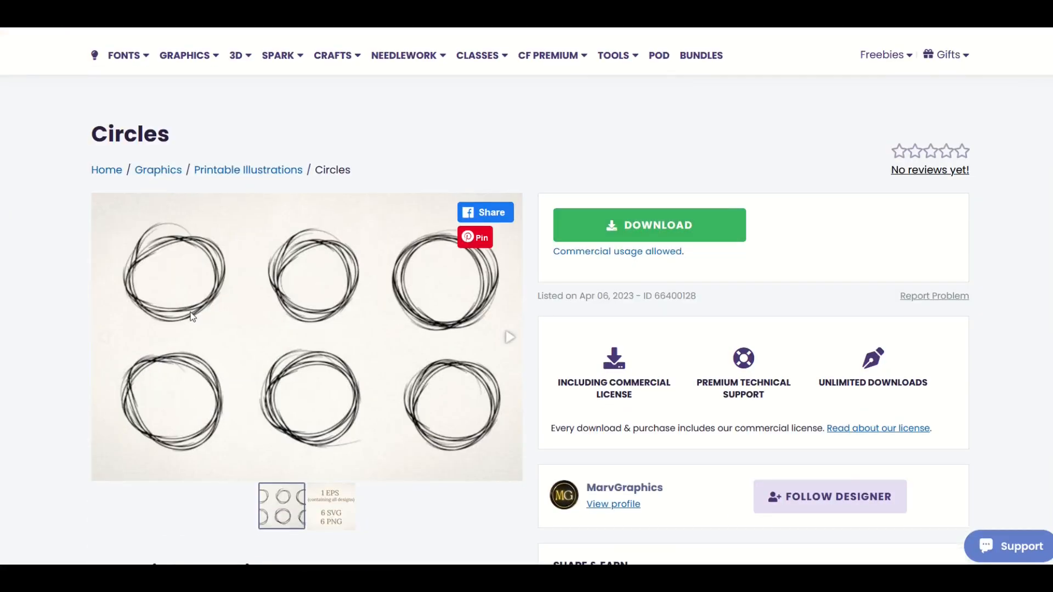
pyautogui.scroll(-2, 190, 317)
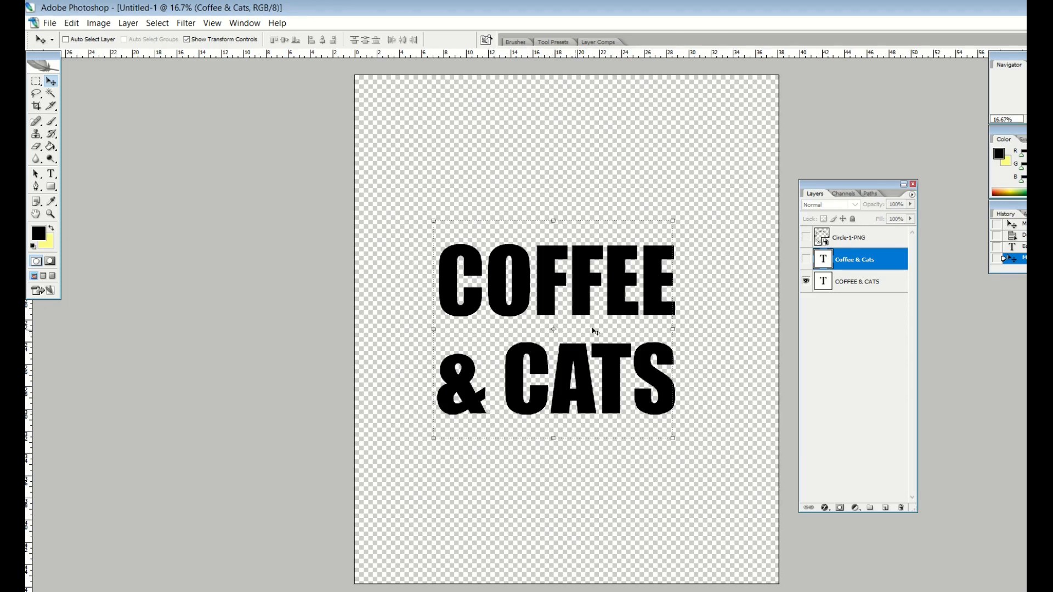
# In Photoshop, replace the block-capital text with the script "Coffee & Cats" layer and surround it with the Circle-1-PNG layer.
pyautogui.click(805, 260)
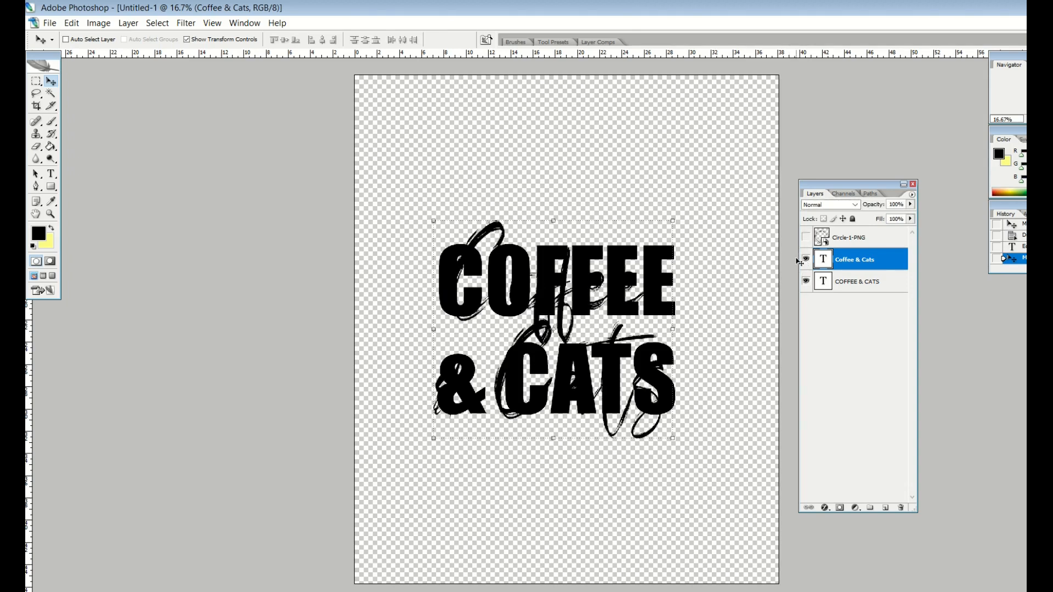
pyautogui.click(806, 281)
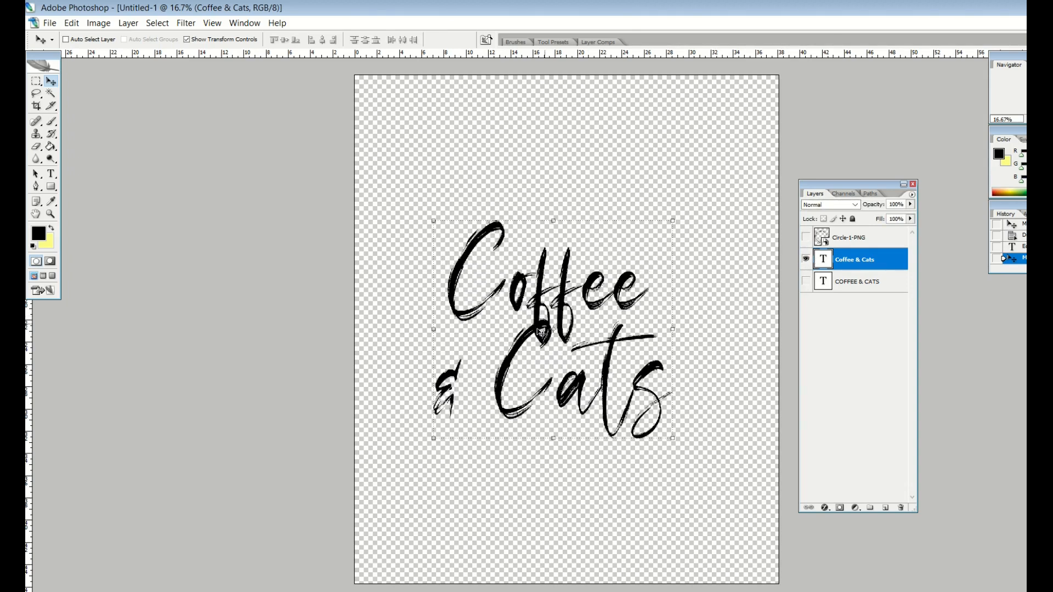
pyautogui.click(806, 237)
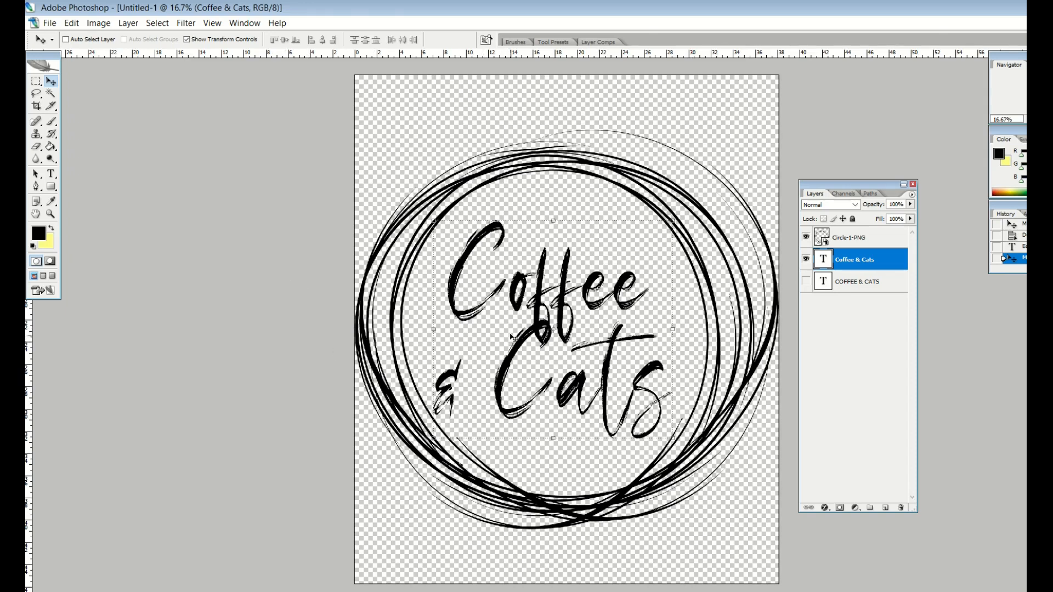
pyautogui.moveTo(515, 309); pyautogui.dragTo(520, 299)
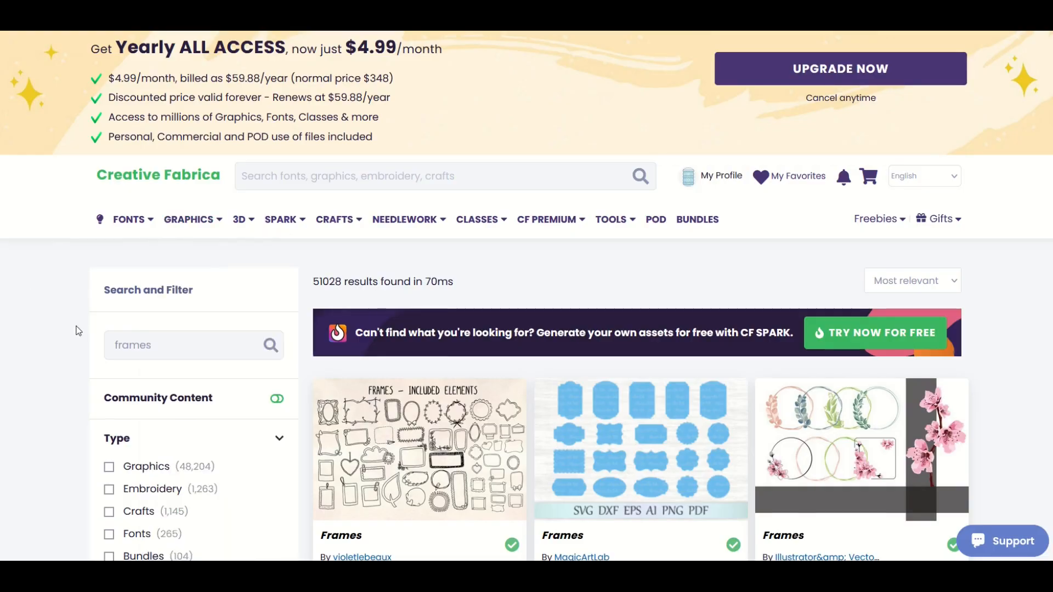
# On Creative Fabrica, open the hand-drawn Frames pack by violetlebeaux from the "frames" results and review its product page.
pyautogui.scroll(-4, 79, 331)
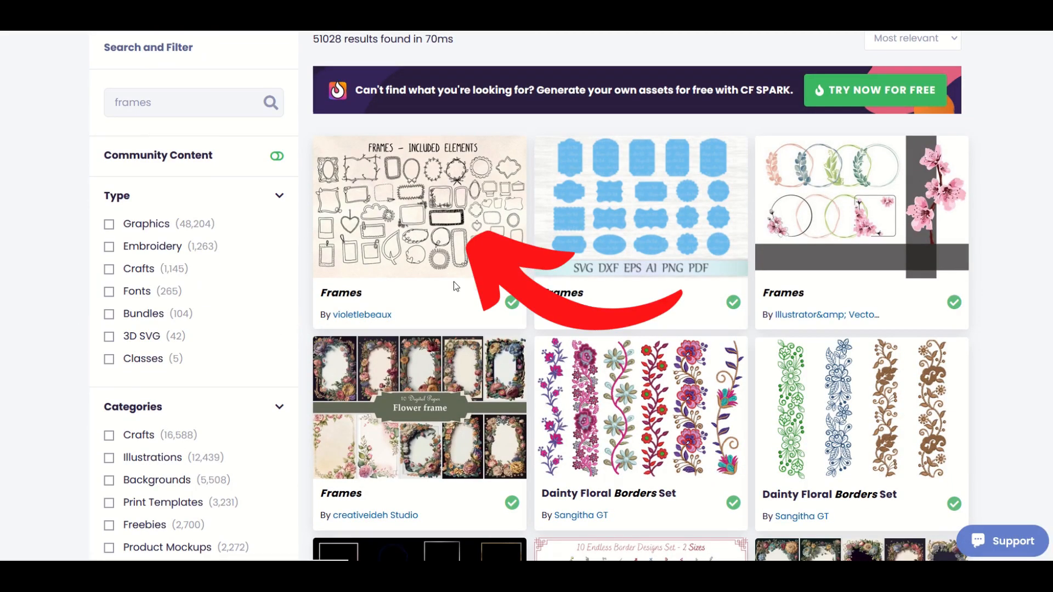
pyautogui.click(412, 212)
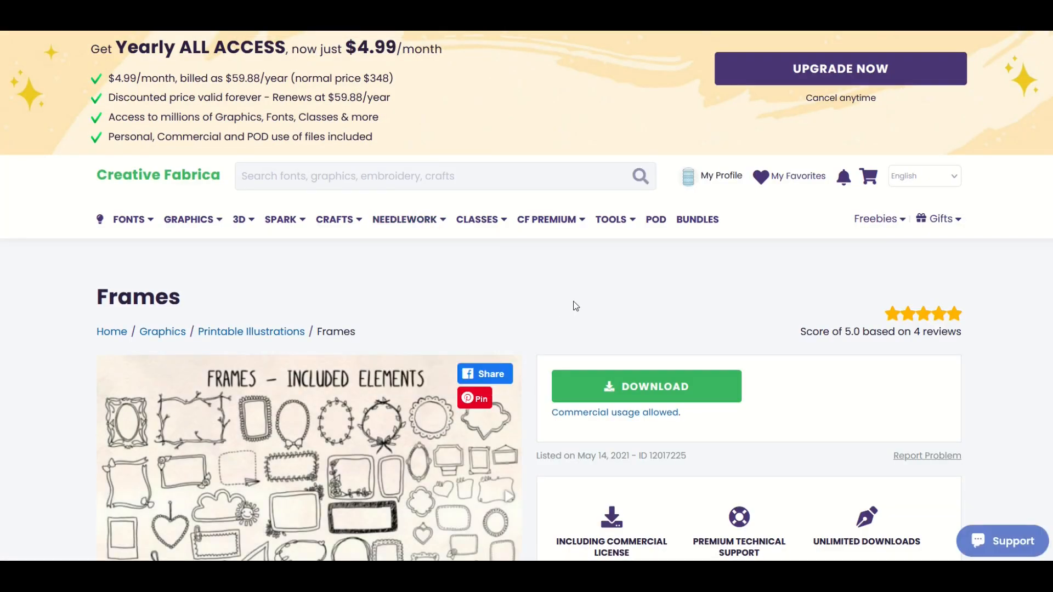
pyautogui.scroll(-3, 573, 305)
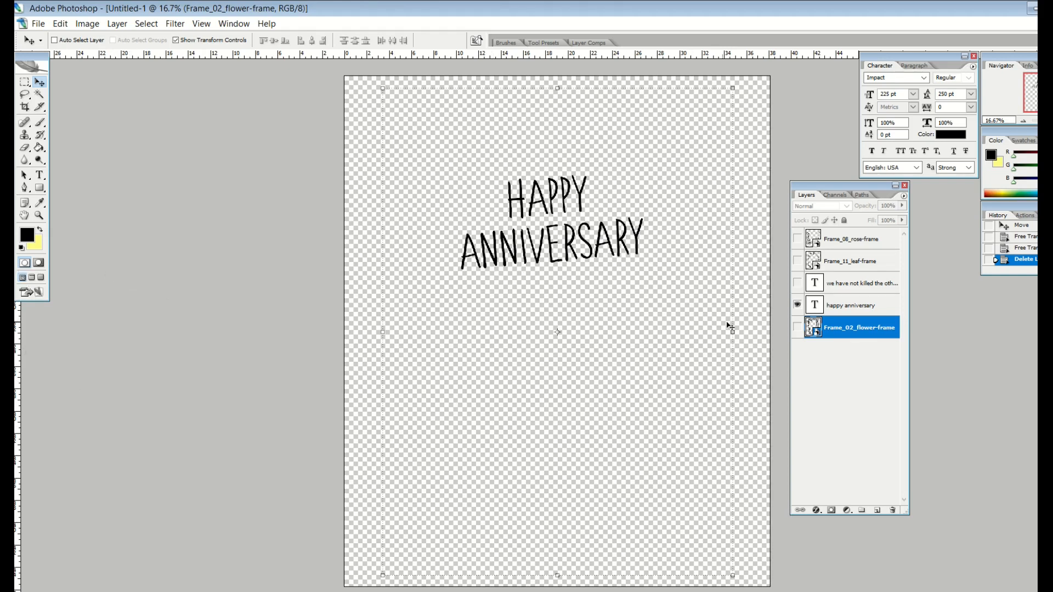
# In Photoshop, show the "we have not killed the other one yet" text and swap its Frame_02_flower-frame for Frame_11_leaf-frame.
pyautogui.click(797, 327)
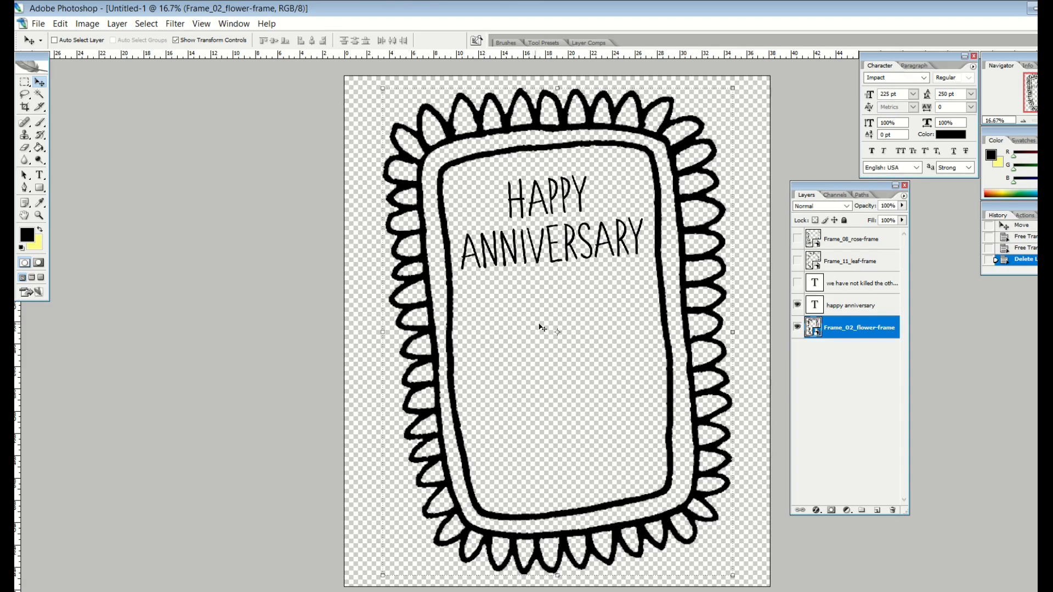
pyautogui.click(797, 283)
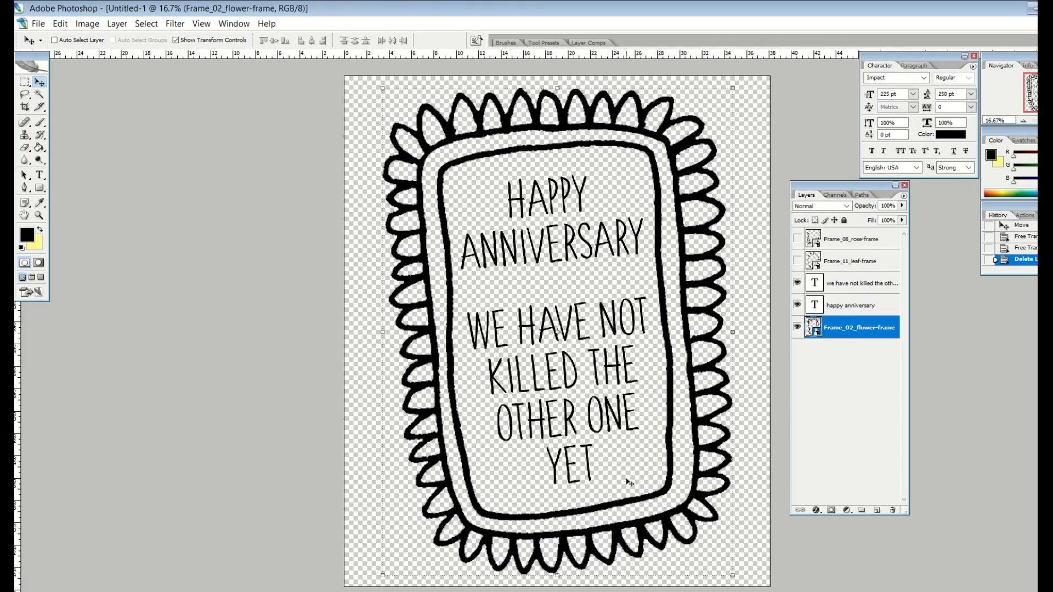
pyautogui.click(797, 261)
pyautogui.click(797, 327)
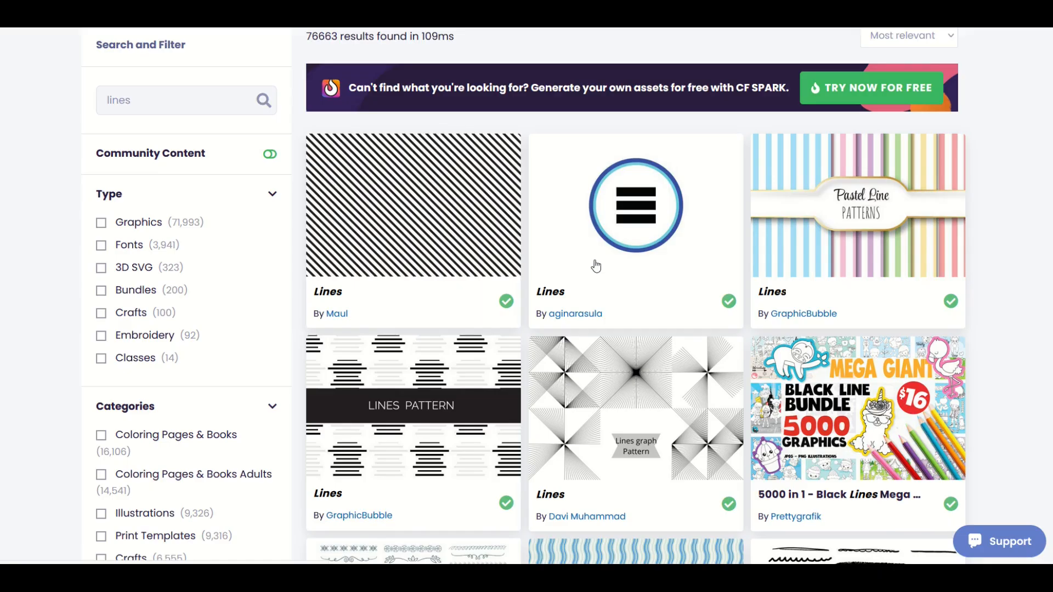
# On Creative Fabrica, browse the "lines" results and open the Freehand Line, Hand Drawn Lines pack by ElementDesignAndArt to review it.
pyautogui.scroll(2, 574, 267)
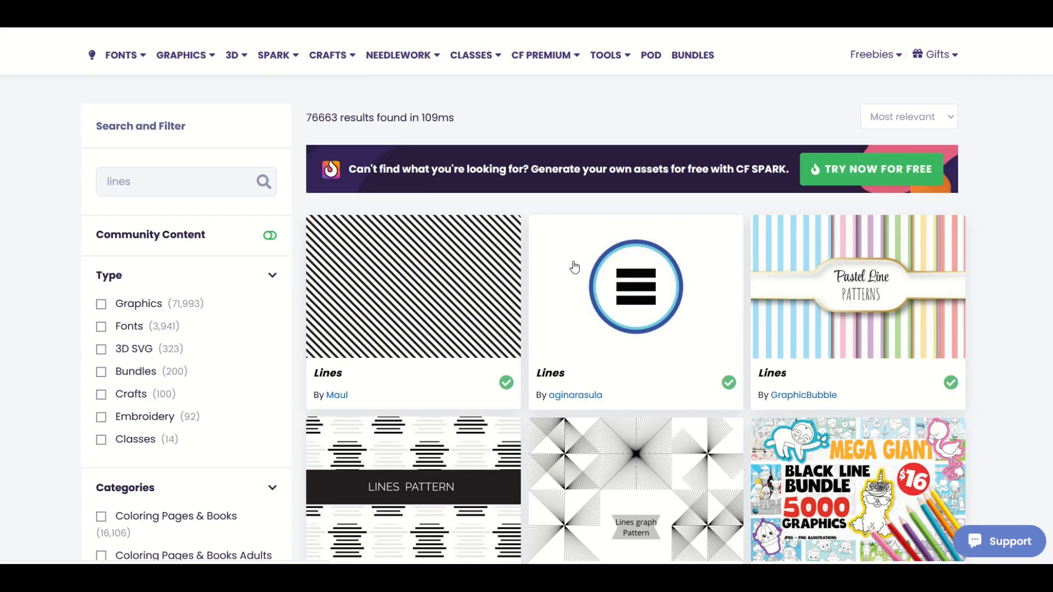
pyautogui.scroll(-10, 574, 267)
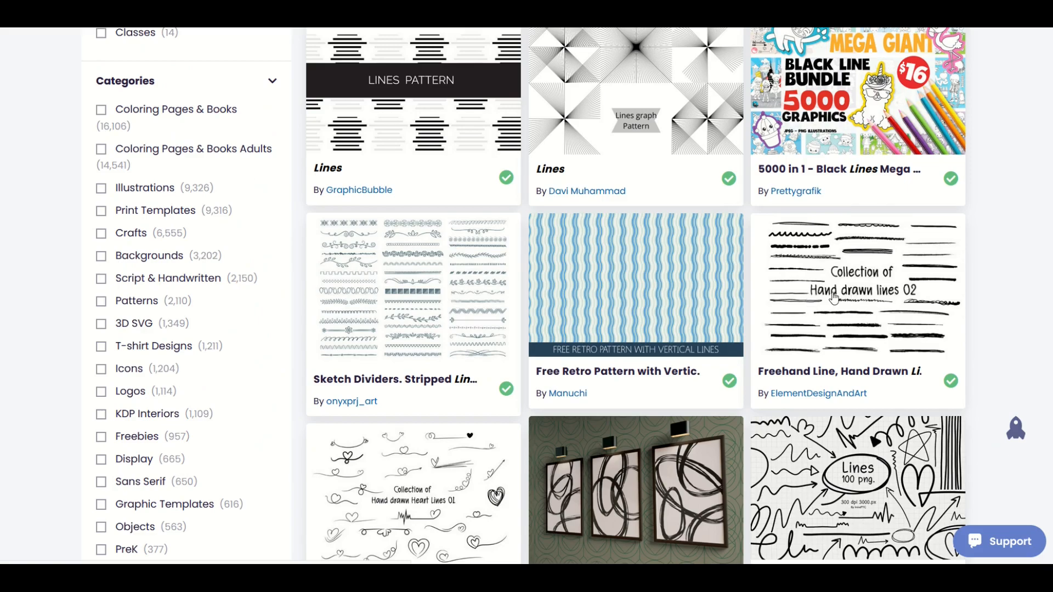
pyautogui.click(862, 296)
pyautogui.scroll(-4, 450, 282)
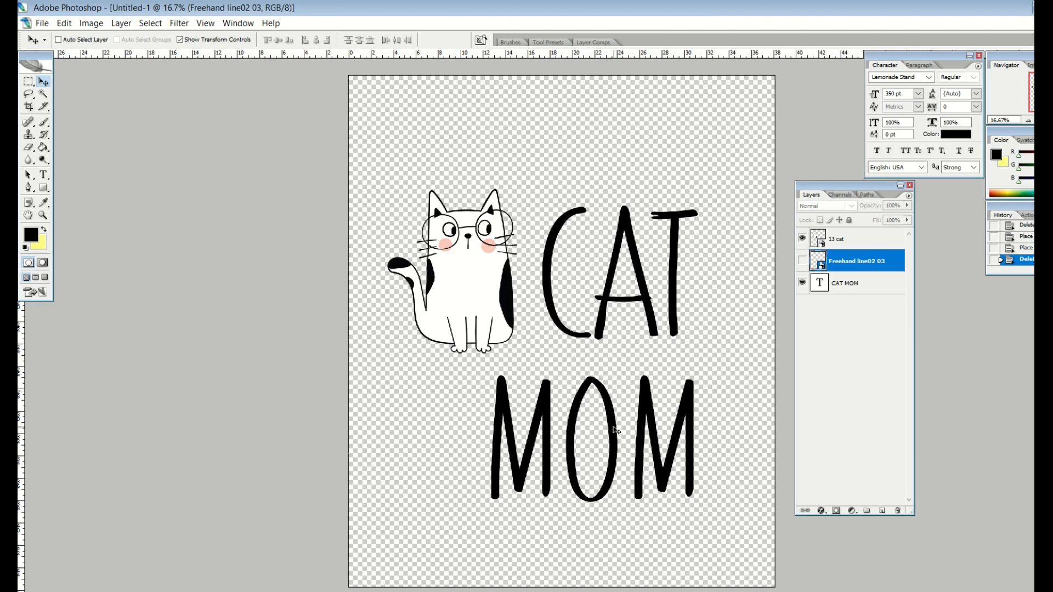
# In Photoshop, show the Freehand line02 03 layer in the CAT MOM design and the Freehand line02 05 layer in the cat-and-heart design.
pyautogui.click(801, 261)
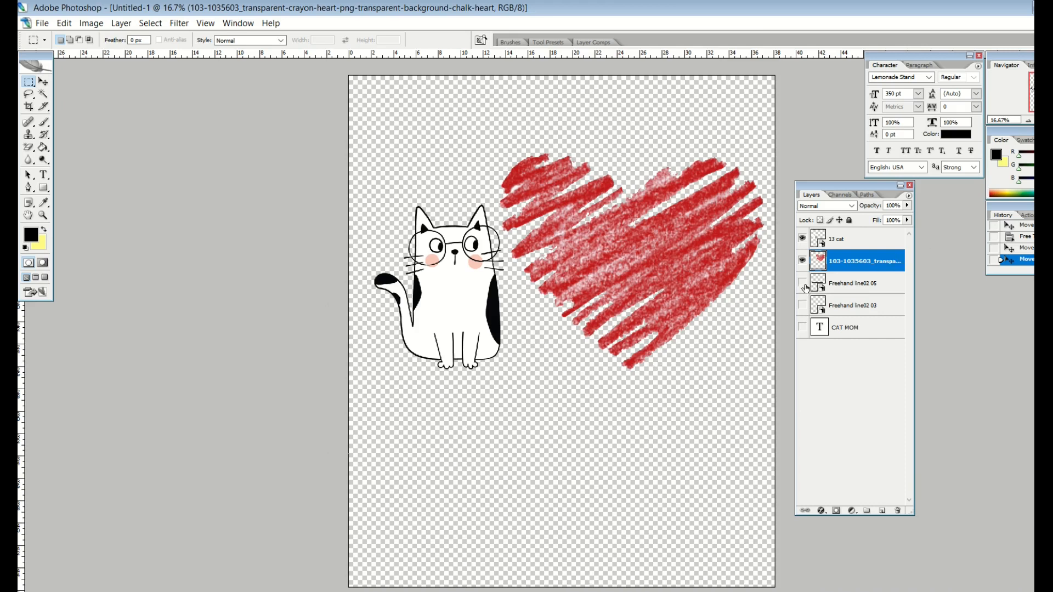
pyautogui.click(802, 283)
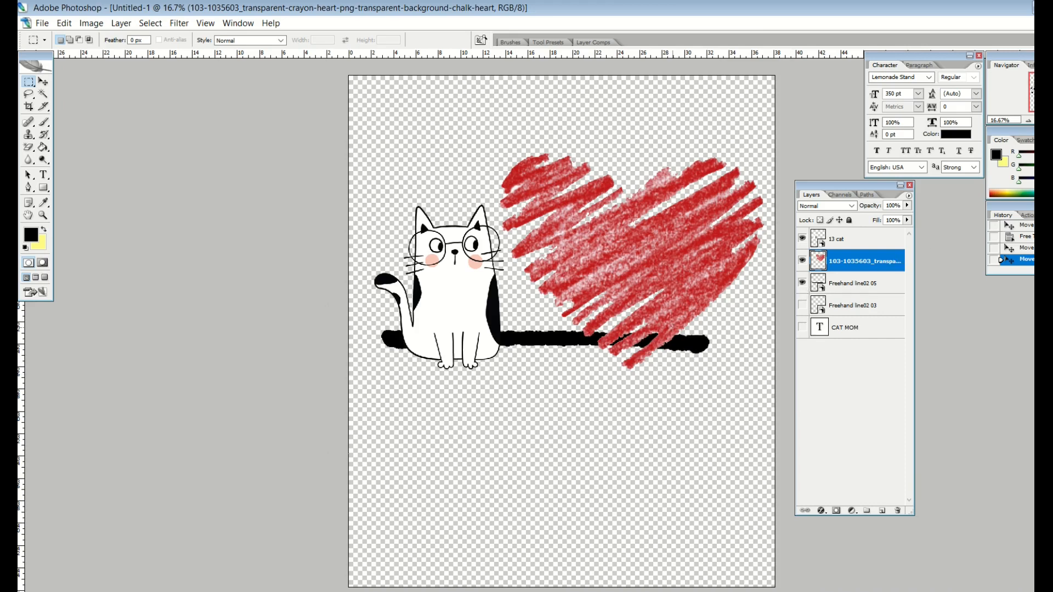
pyautogui.click(43, 82)
pyautogui.moveTo(523, 347); pyautogui.dragTo(525, 352)
pyautogui.moveTo(559, 303); pyautogui.dragTo(557, 295)
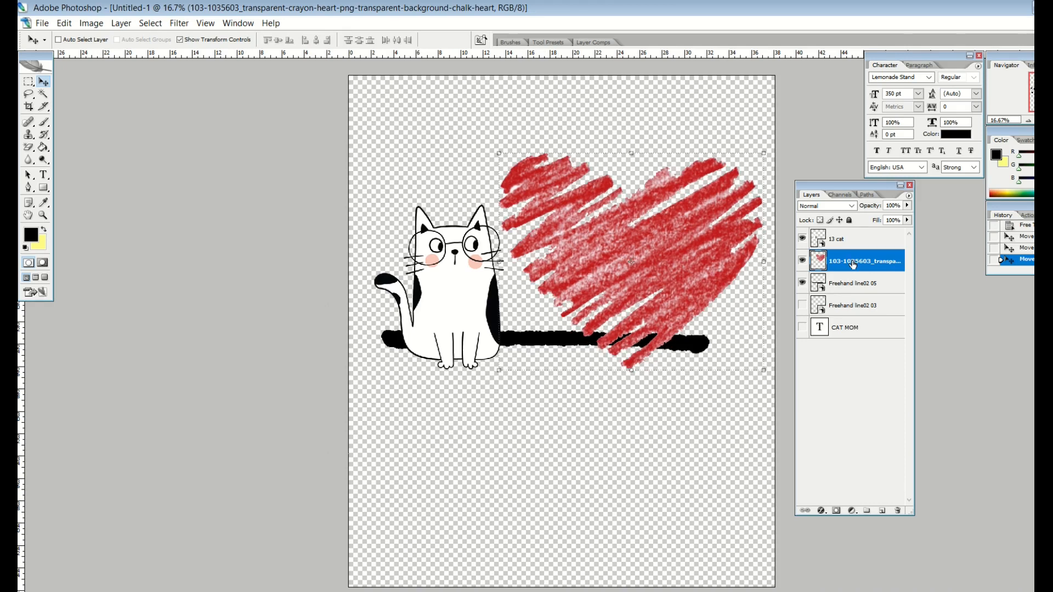
# Scale the Freehand line02 05 layer to 103.5% and place it as a ledge beneath the cat and the red heart.
pyautogui.click(854, 283)
pyautogui.moveTo(580, 339); pyautogui.dragTo(545, 368)
pyautogui.moveTo(677, 373); pyautogui.dragTo(745, 378)
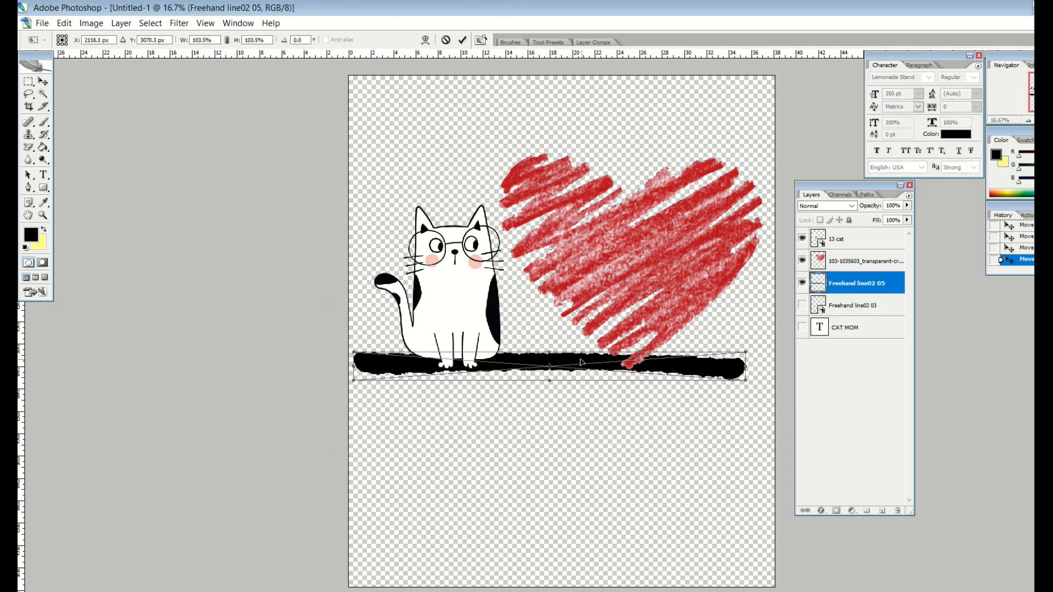
pyautogui.moveTo(581, 362); pyautogui.dragTo(581, 367)
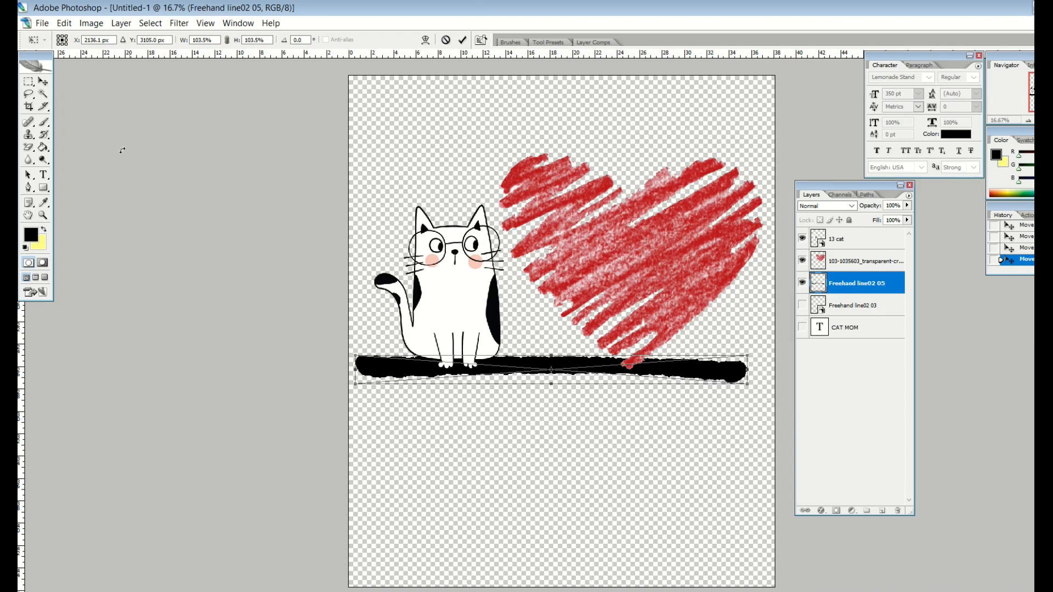
pyautogui.click(48, 83)
pyautogui.click(501, 235)
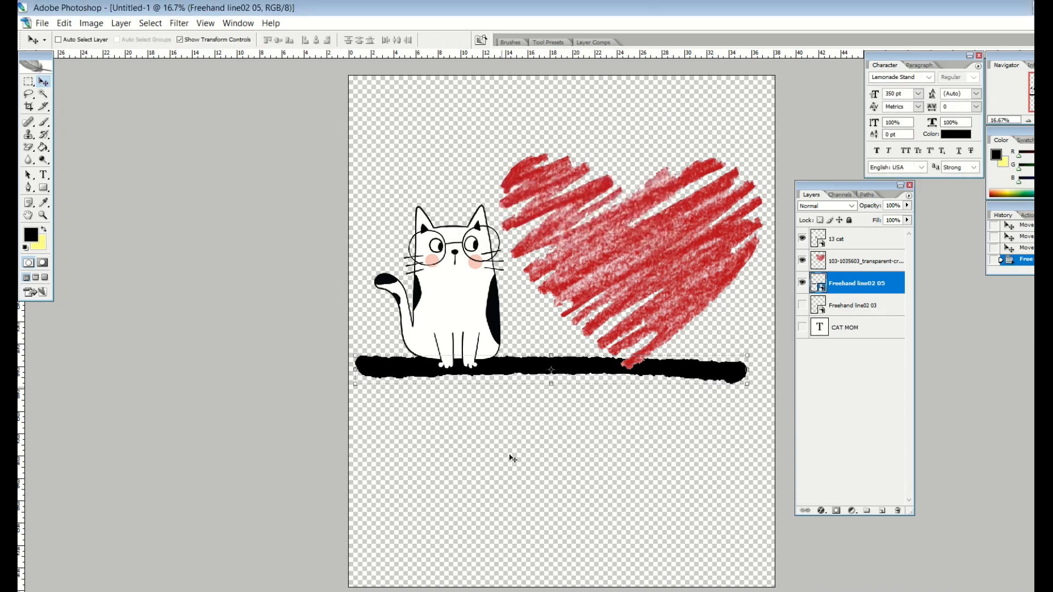
# Rasterize the Freehand line02 05 layer and delete the rectangular stretch of line between the cat and the line's far end beneath the heart.
pyautogui.click(28, 81)
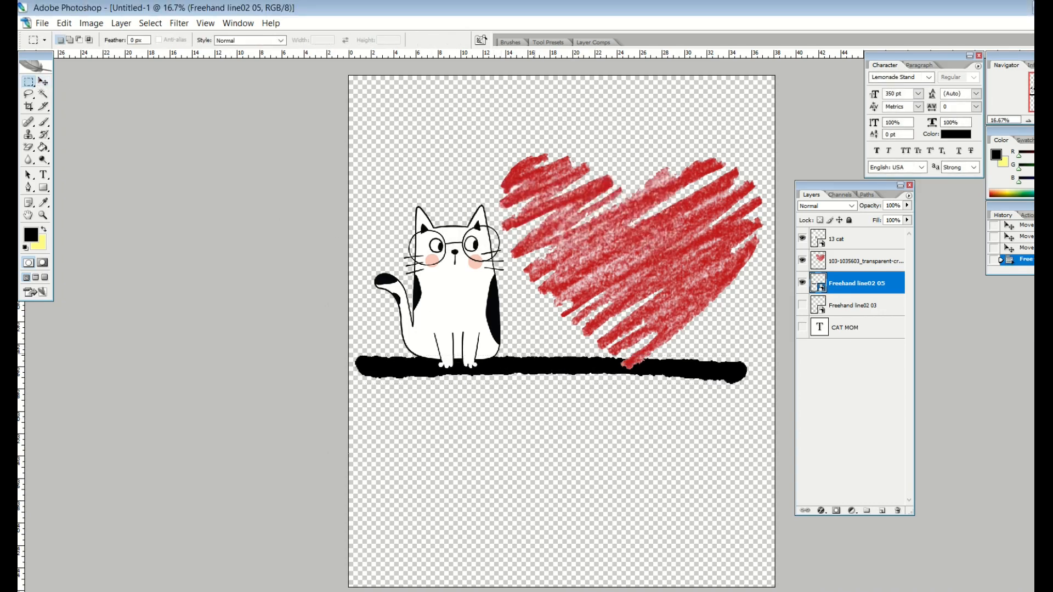
pyautogui.rightClick(836, 287)
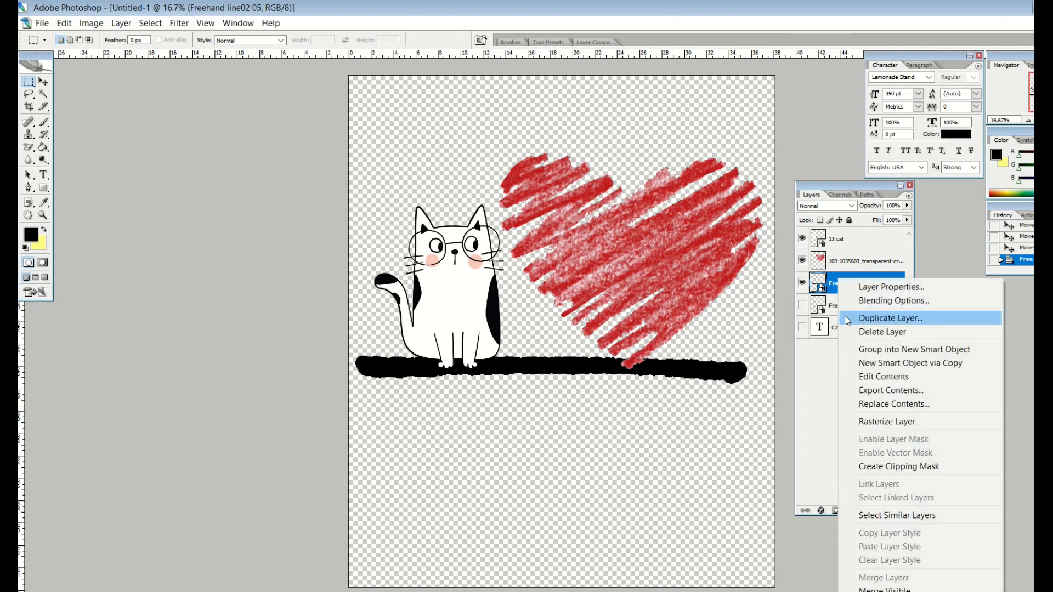
pyautogui.click(878, 421)
pyautogui.moveTo(610, 392); pyautogui.dragTo(687, 394)
pyautogui.press('Delete')
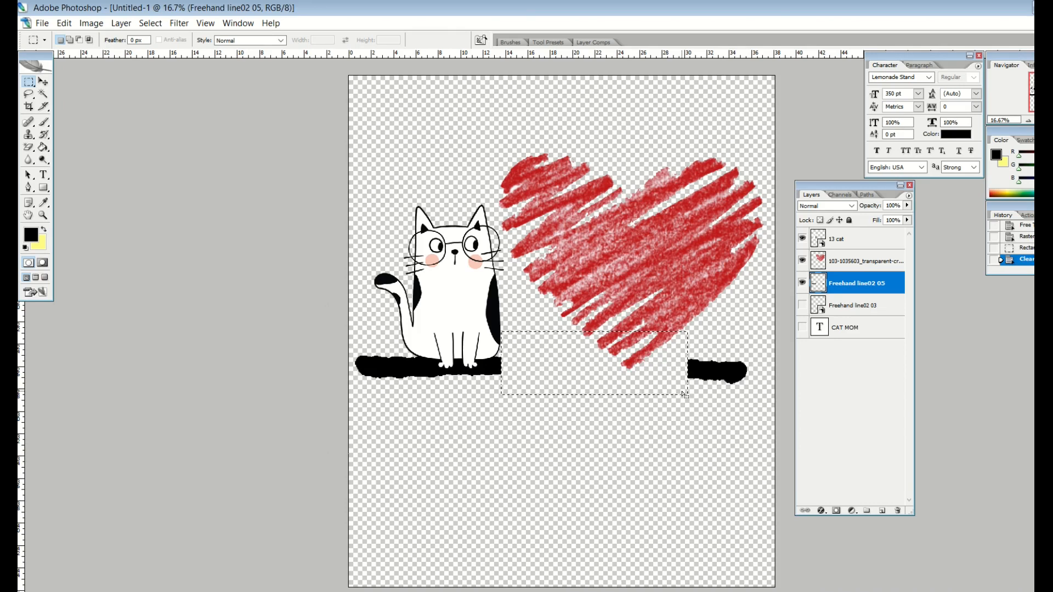
# Move the cut-off end of the black line against the piece under the cat to form one shorter line, and clear the selection.
pyautogui.click(43, 81)
pyautogui.hotkey('ctrl', 'd')
pyautogui.moveTo(699, 375); pyautogui.dragTo(513, 373)
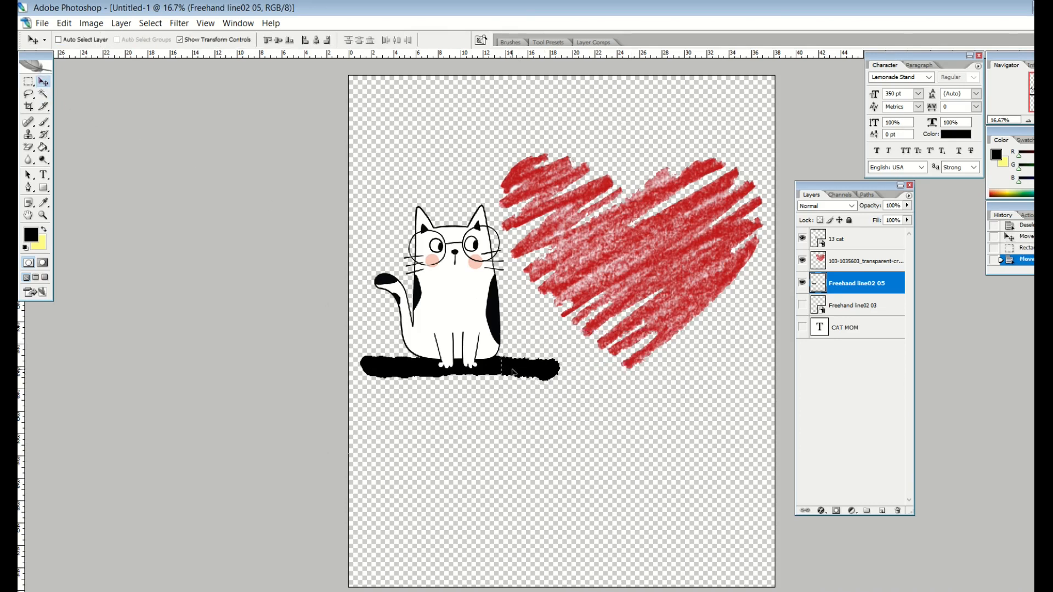
pyautogui.hotkey('ctrl', 'd')
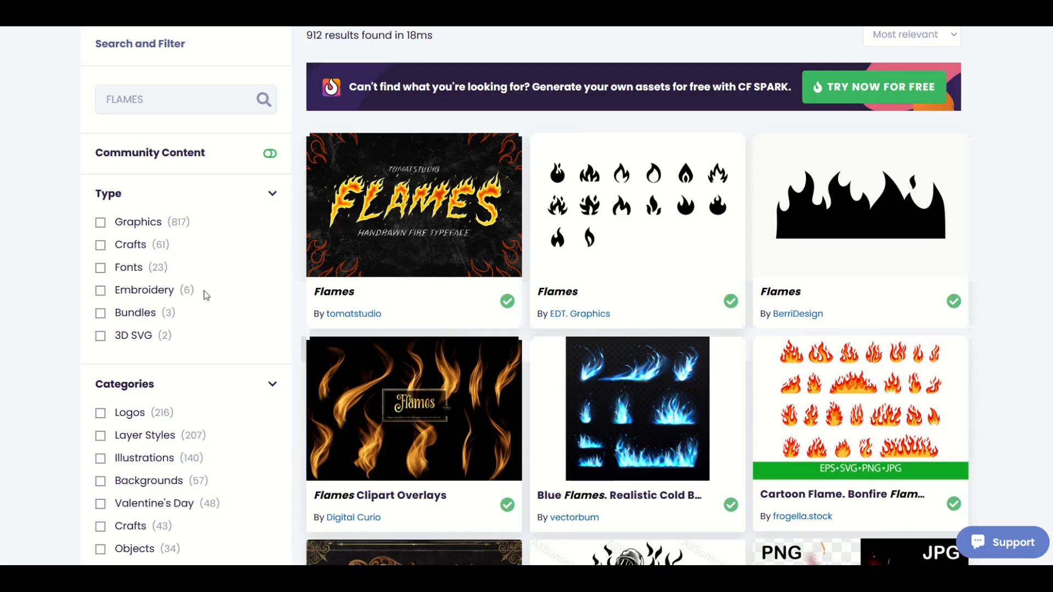
# On Creative Fabrica, browse the "FLAMES" results and open Flames Clipart Overlays by Digital Curio to review its product page.
pyautogui.scroll(-3, 766, 210)
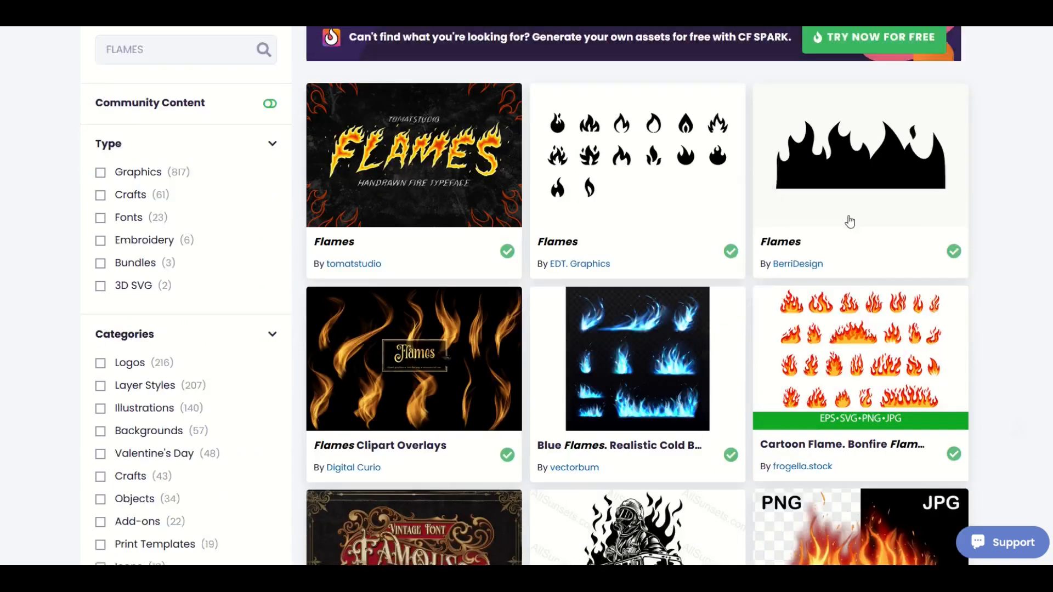
pyautogui.click(358, 292)
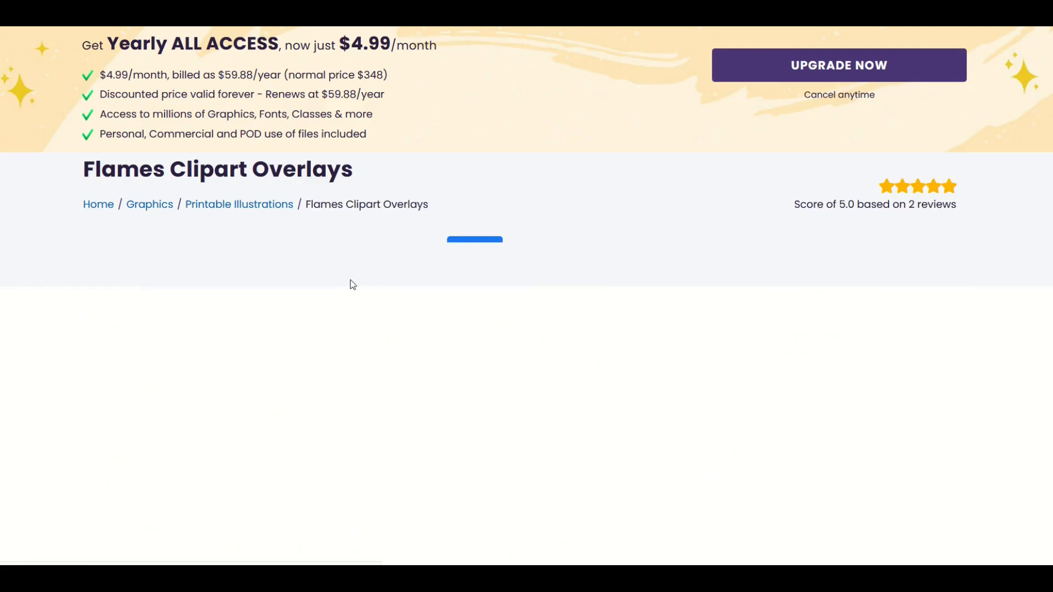
pyautogui.scroll(-5, 327, 338)
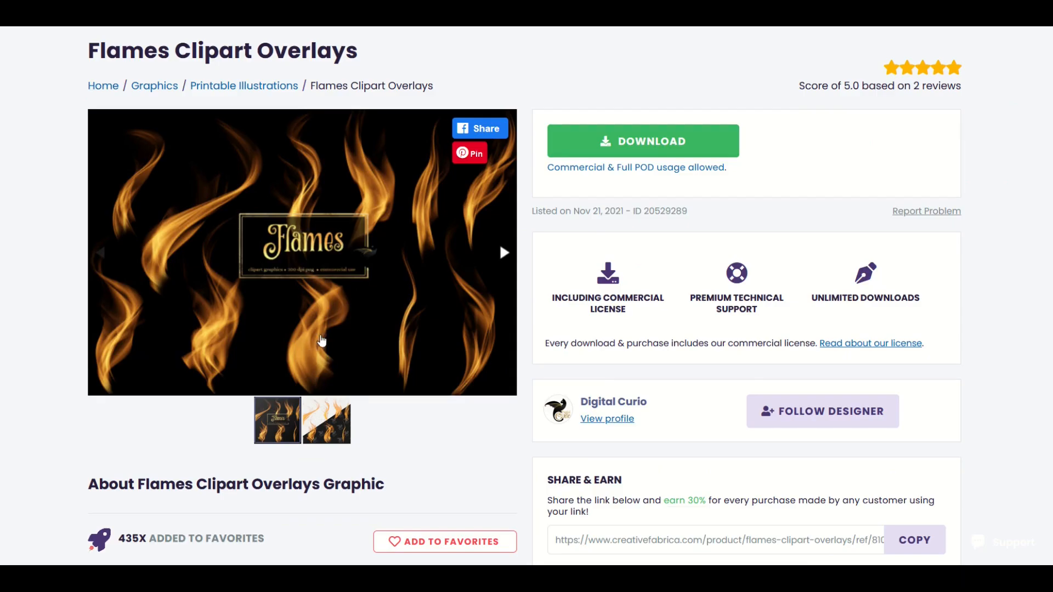
pyautogui.scroll(-2, 327, 338)
pyautogui.scroll(-1, 256, 380)
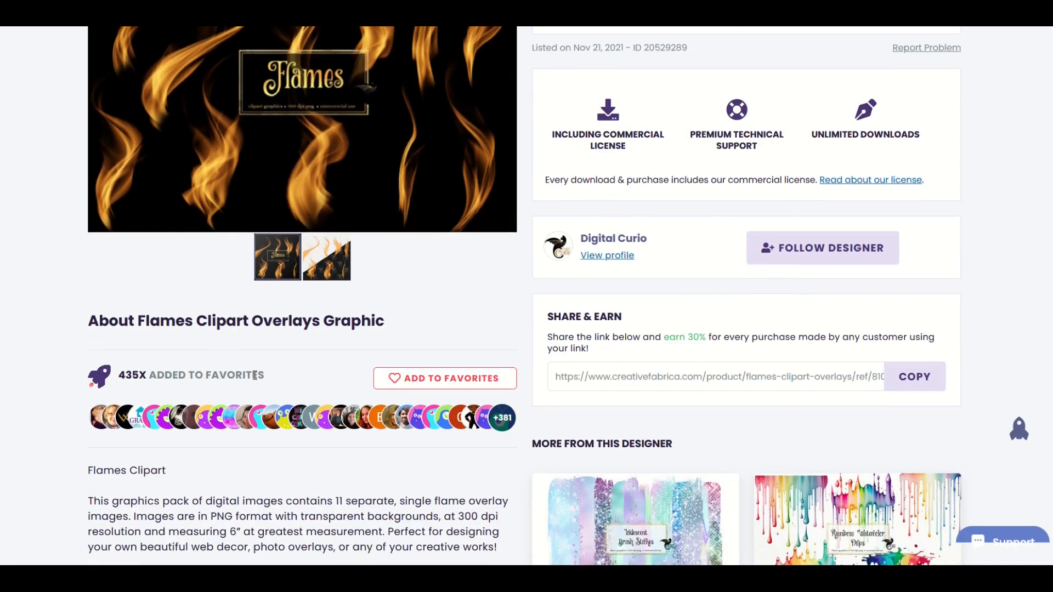
pyautogui.scroll(3, 255, 379)
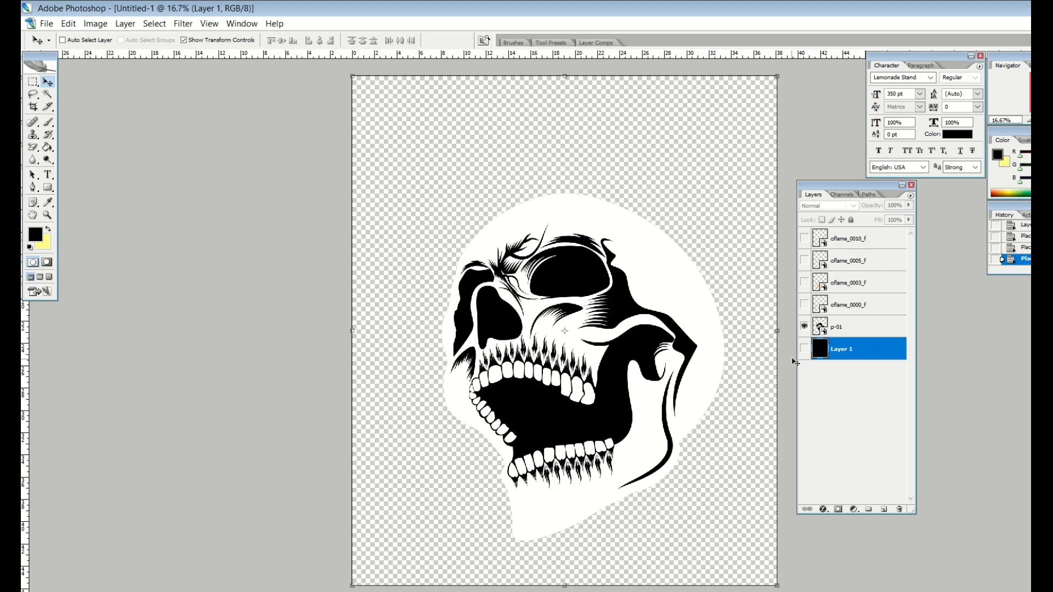
# In Photoshop, show the black Layer 1 background behind the skull and the four oflame layers over it.
pyautogui.click(804, 349)
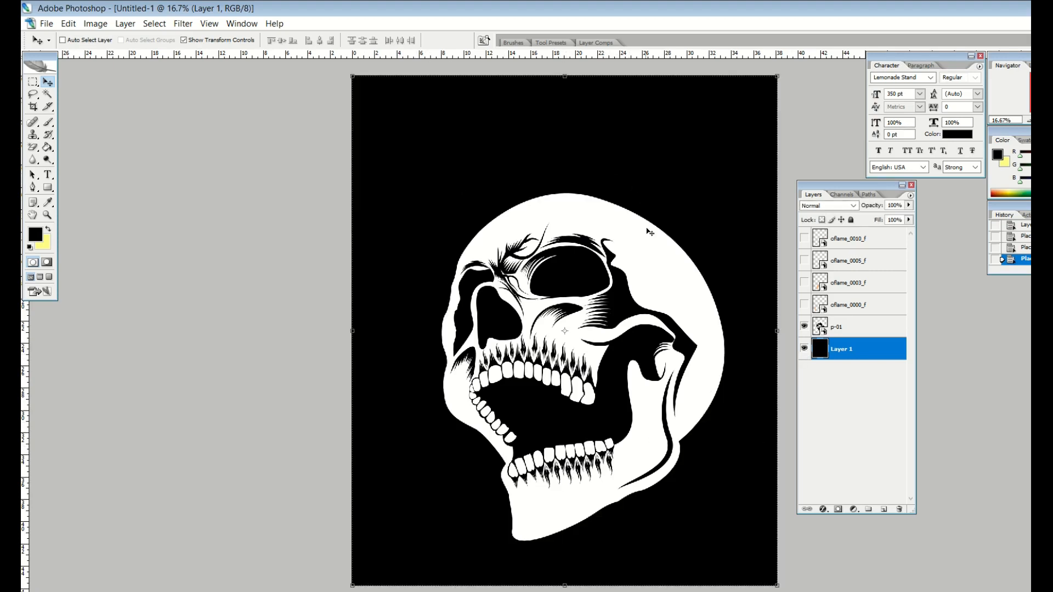
pyautogui.click(804, 349)
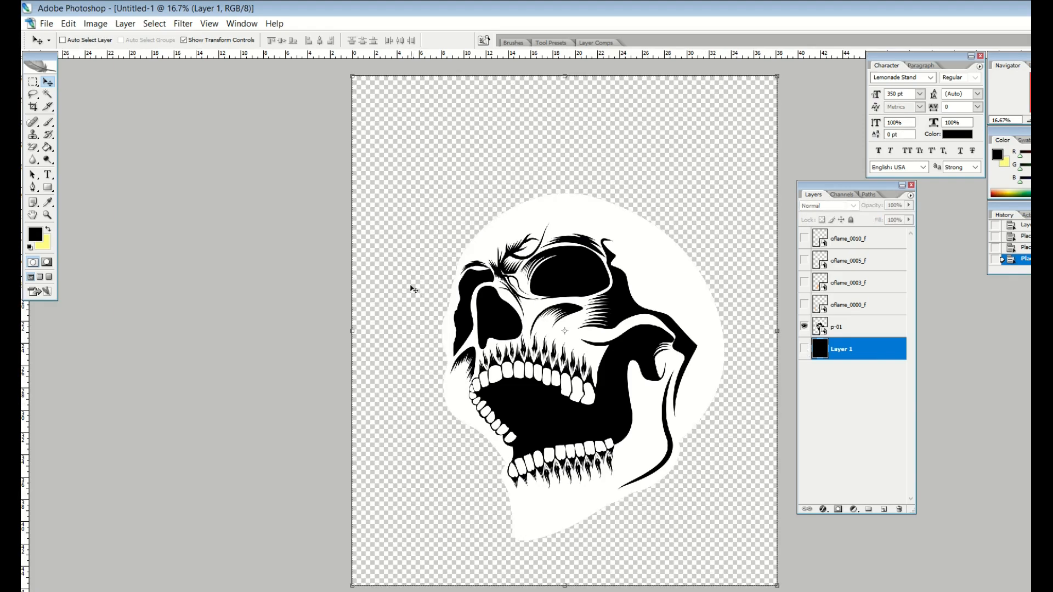
pyautogui.click(804, 349)
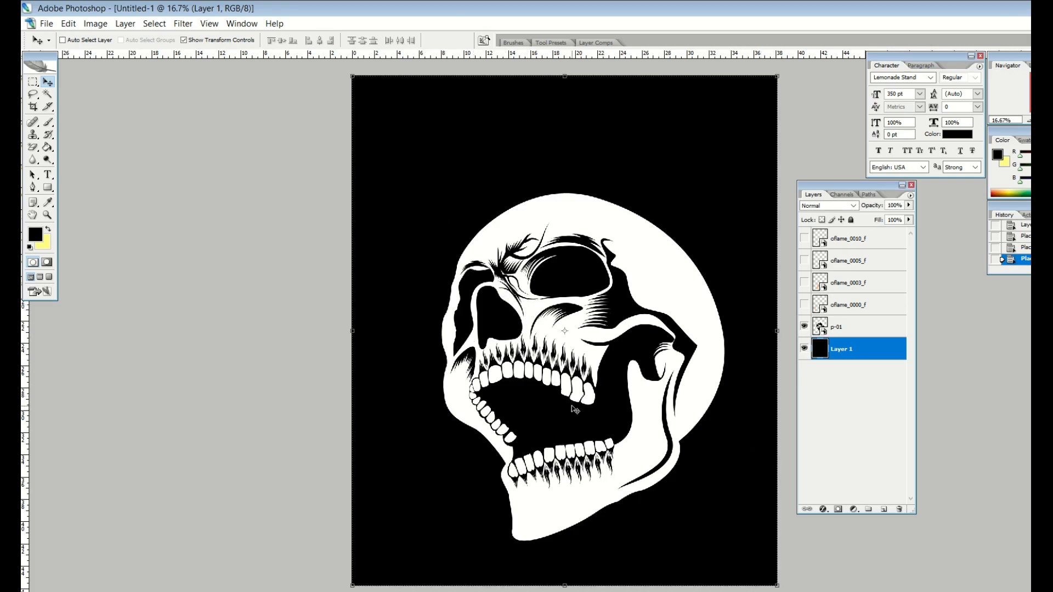
pyautogui.click(803, 306)
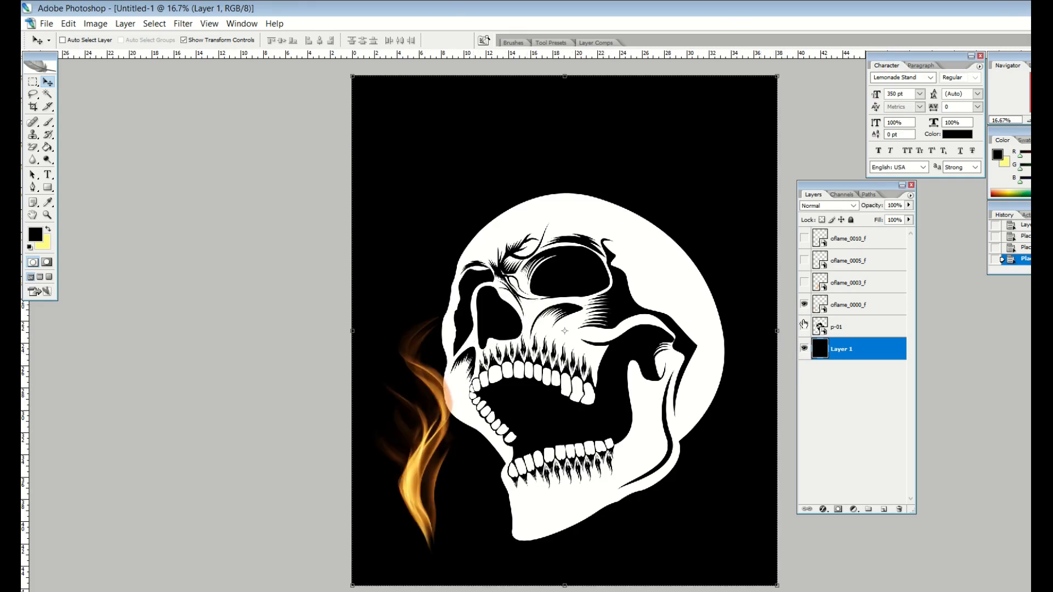
pyautogui.click(804, 283)
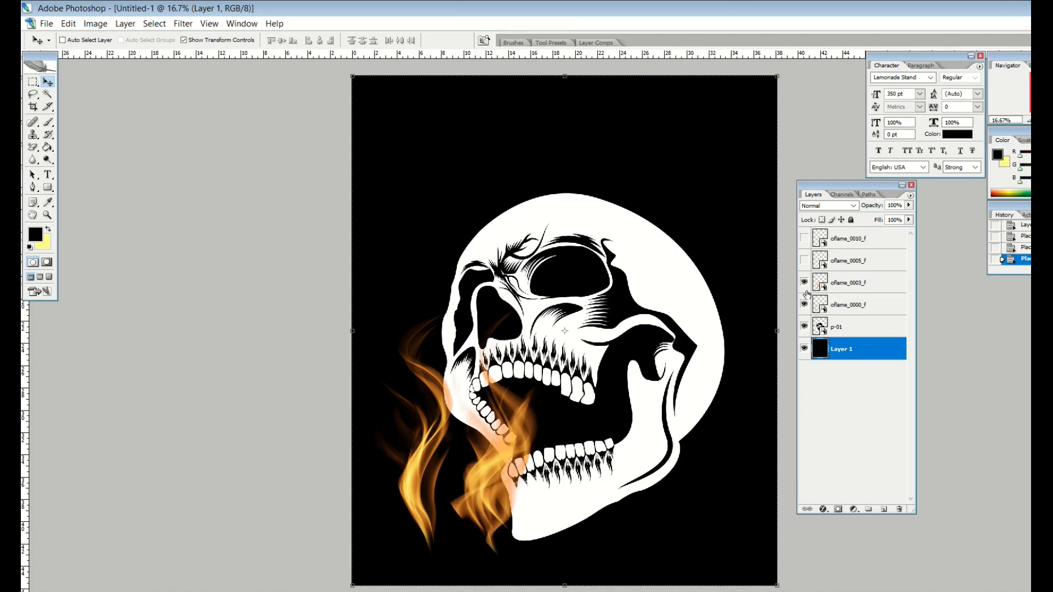
pyautogui.click(804, 260)
pyautogui.click(804, 237)
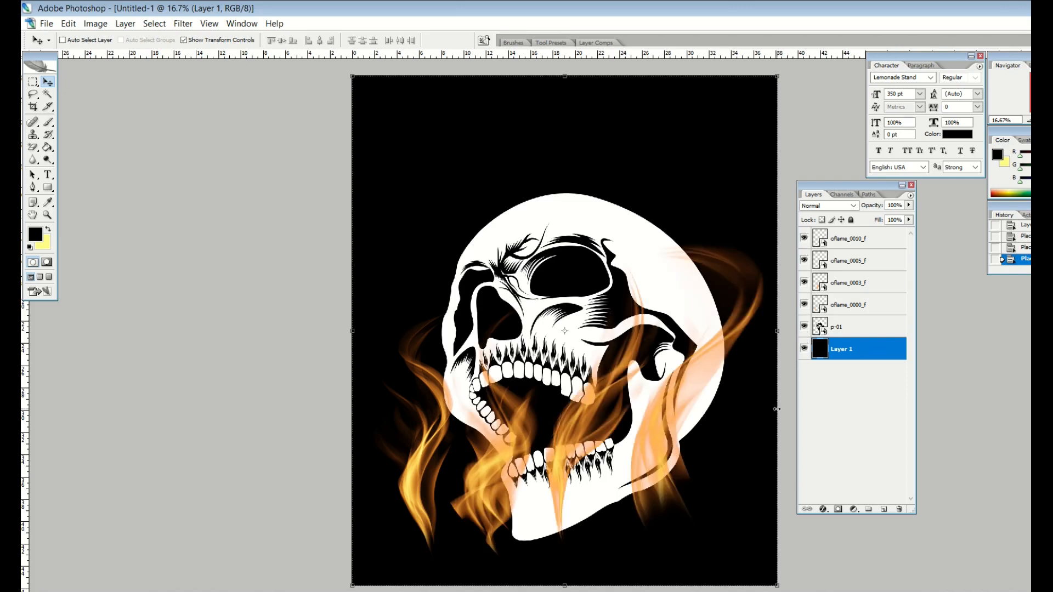
# Move the oflame_0010_f layer below the p-01 skull layer so that this flame sits behind the skull.
pyautogui.click(862, 240)
pyautogui.moveTo(862, 241); pyautogui.dragTo(860, 337)
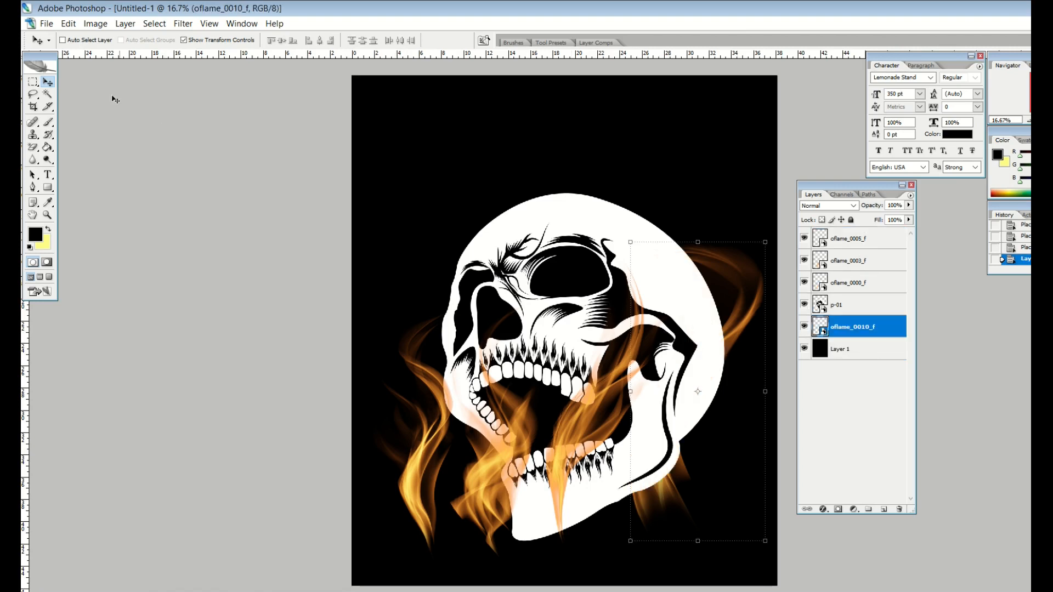
pyautogui.click(33, 82)
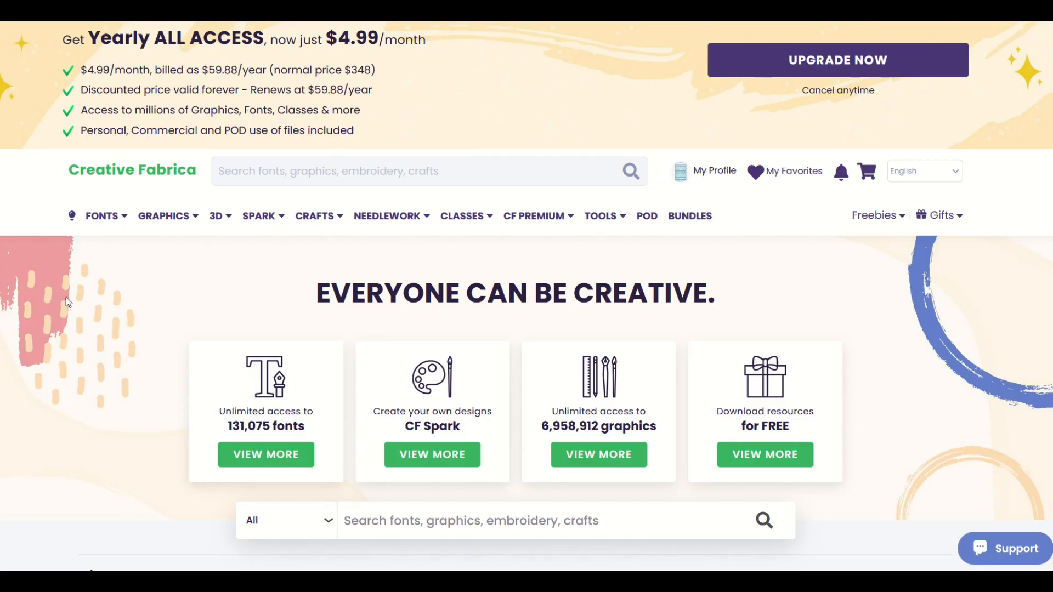
# On Creative Fabrica, browse the recommended fonts and bundles on the home page and open the Beautiful Wildflower Duo font.
pyautogui.scroll(-9, 66, 297)
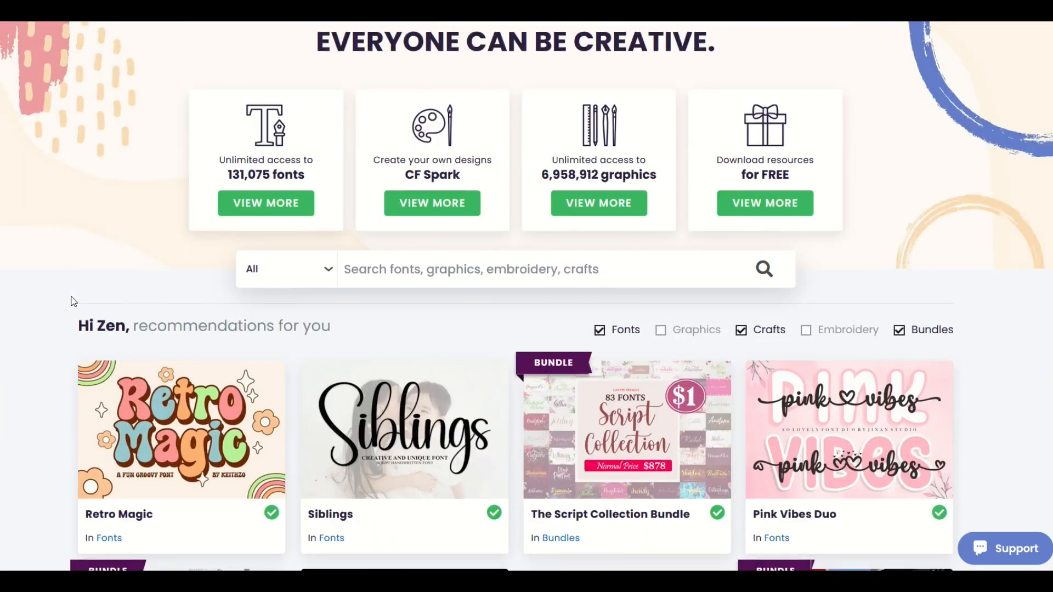
pyautogui.scroll(-3, 74, 297)
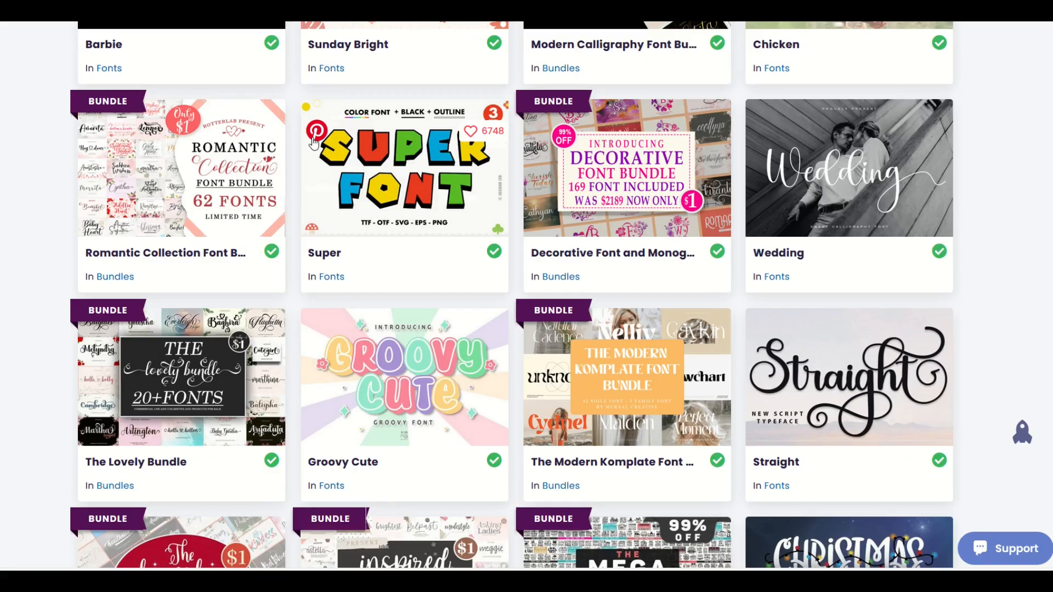
pyautogui.scroll(-6, 314, 143)
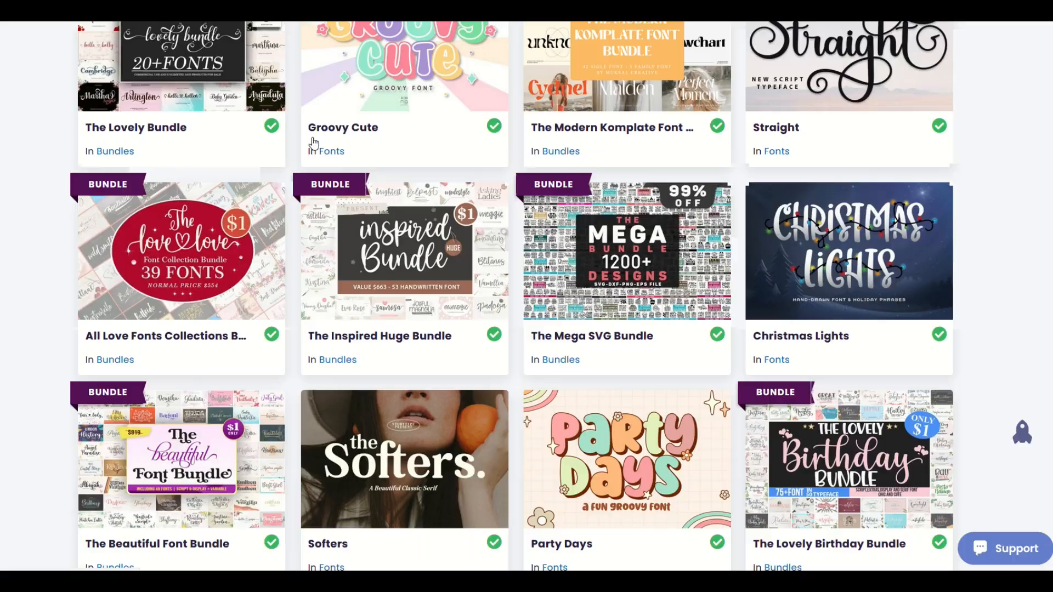
pyautogui.scroll(-5, 313, 143)
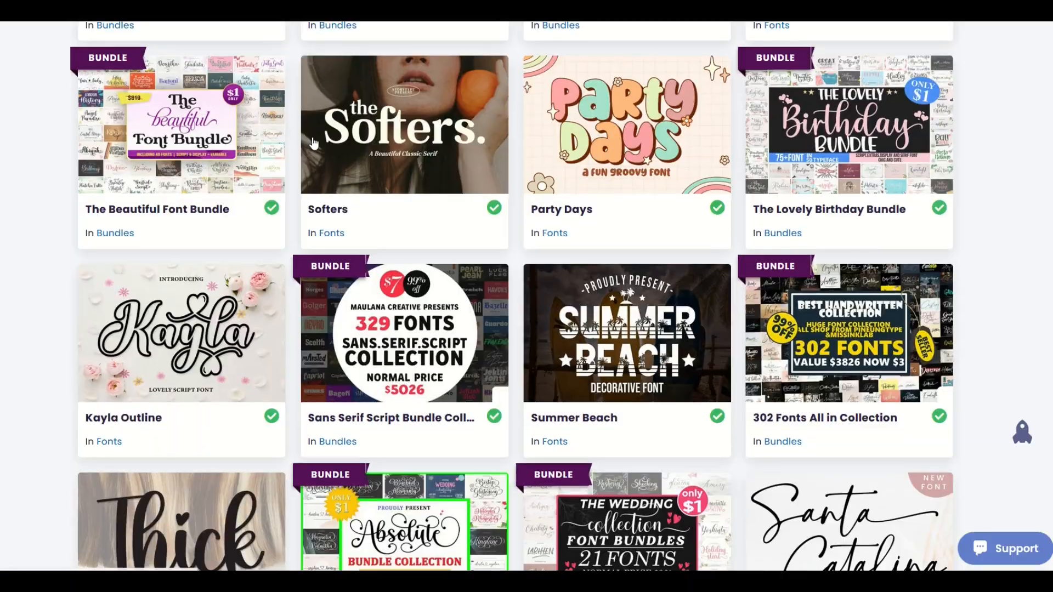
pyautogui.scroll(-5, 313, 143)
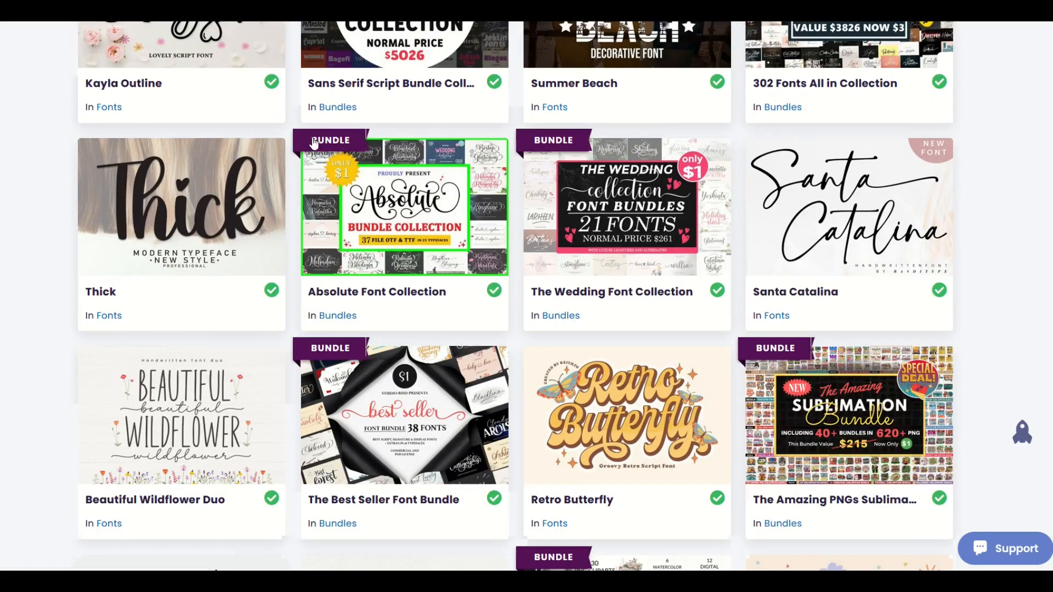
pyautogui.scroll(-1, 313, 138)
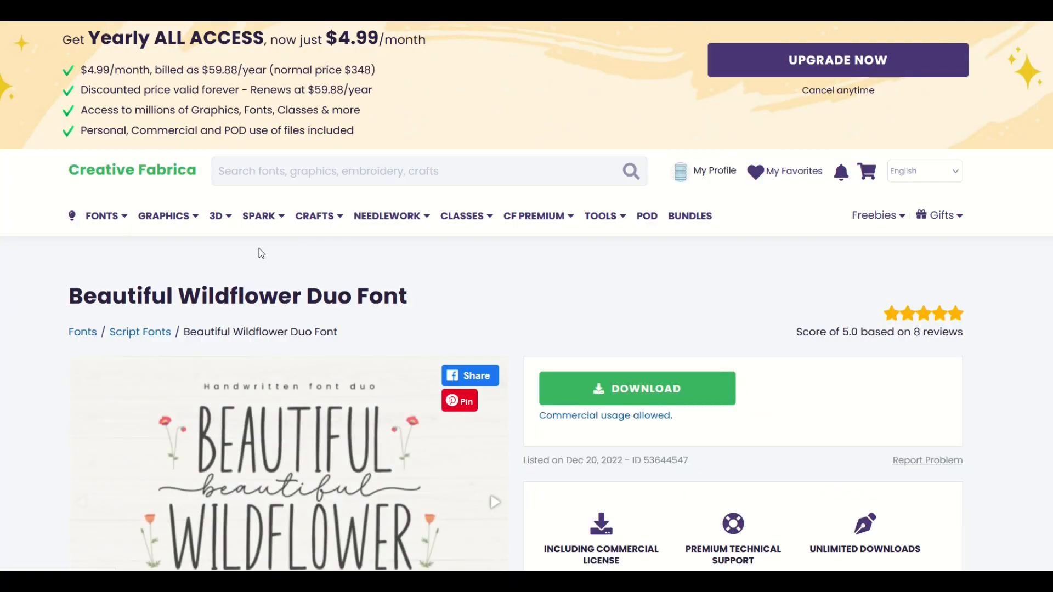
# View the "Saturday Holiday" preview image of the Beautiful Wildflower Duo font.
pyautogui.scroll(-5, 686, 247)
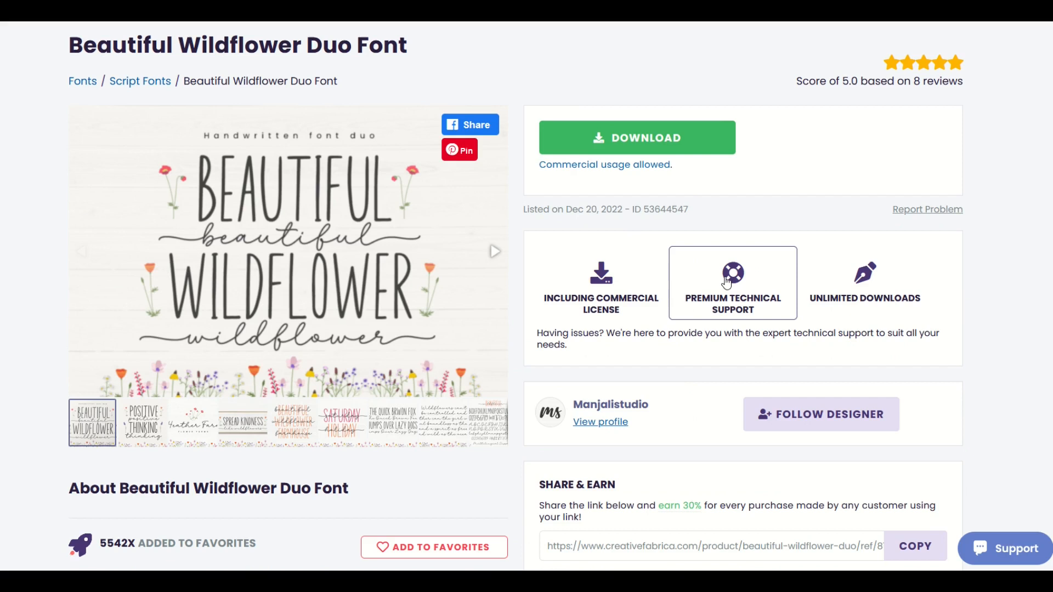
pyautogui.click(340, 430)
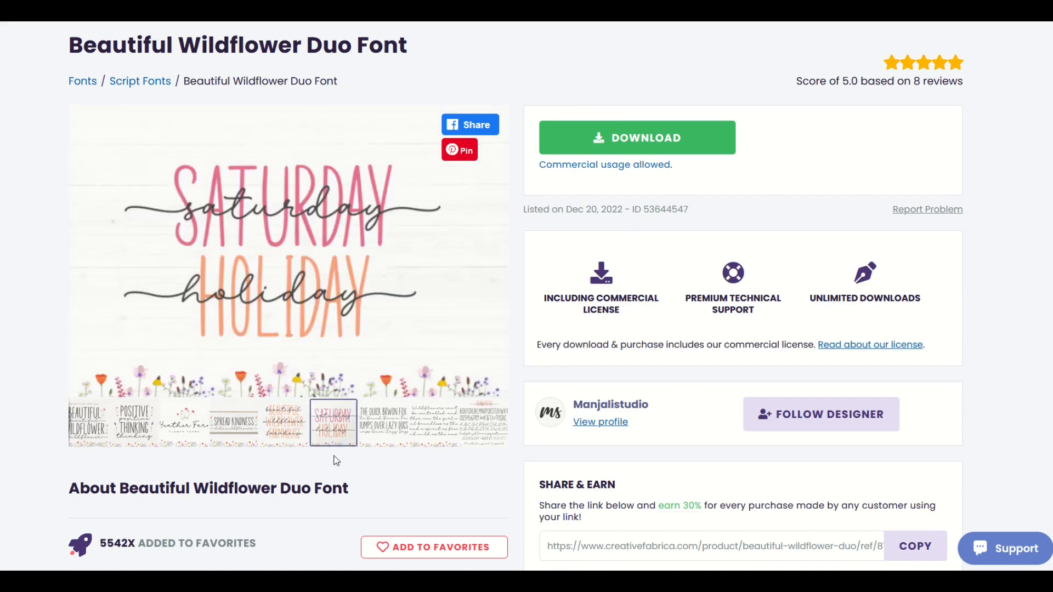